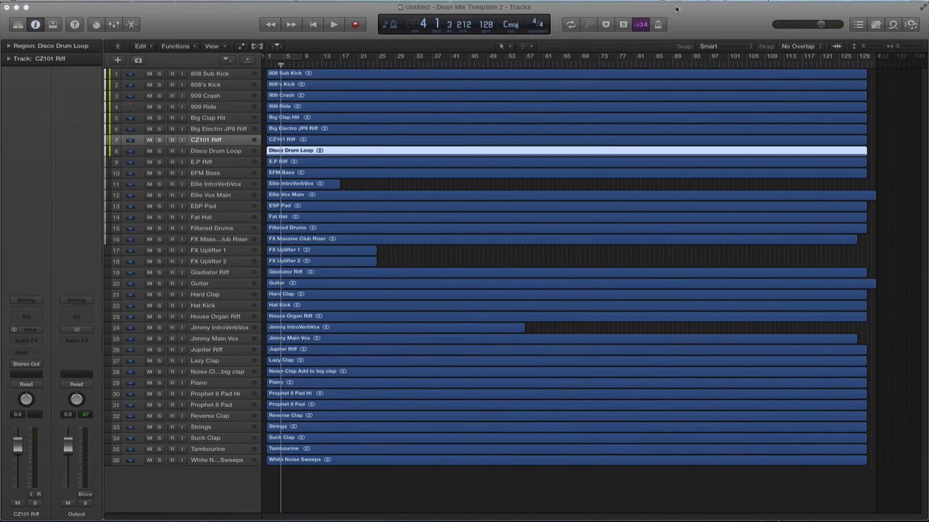
click(224, 74)
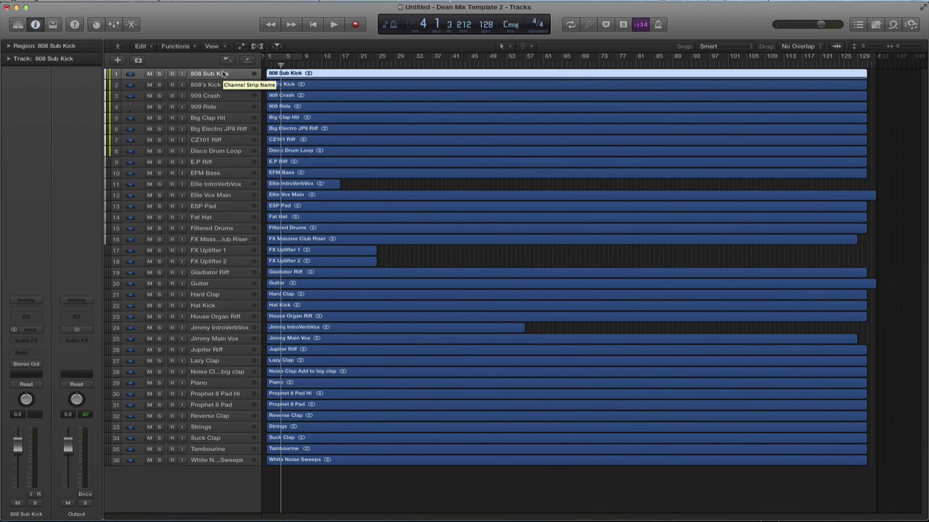
click(223, 86)
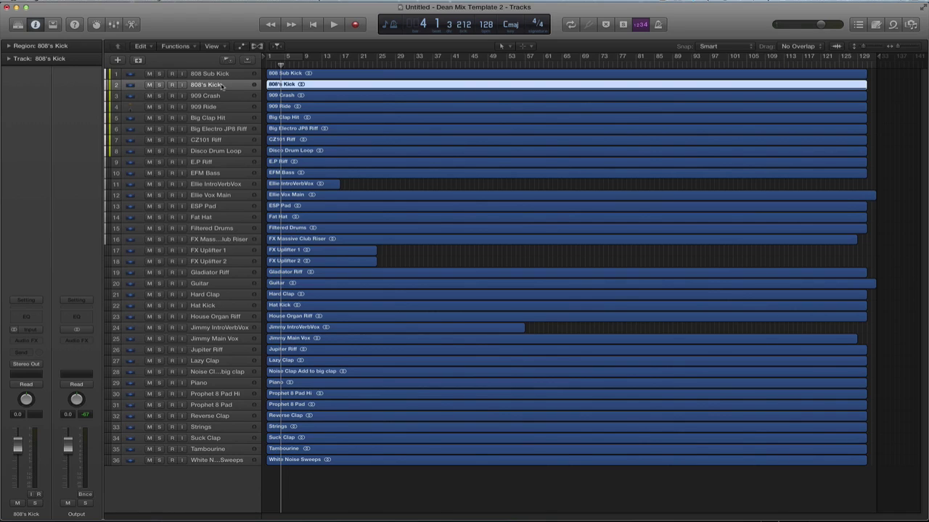
click(231, 96)
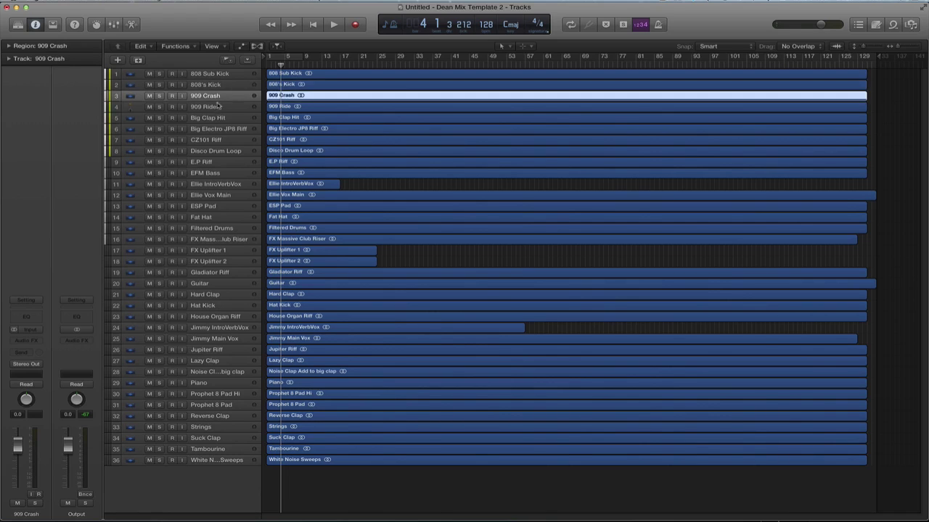
click(218, 106)
click(227, 118)
click(232, 128)
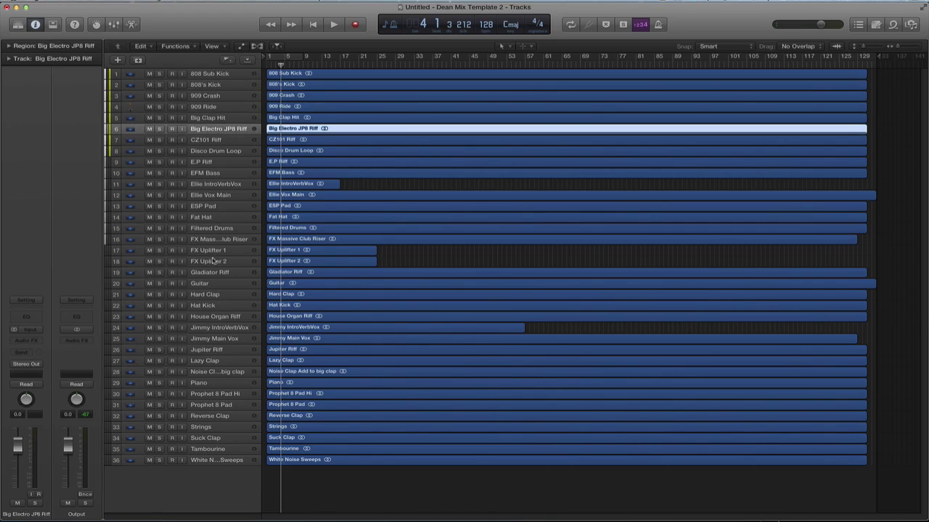
Move the Hard Clap, Hat Kick, Lazy Clap, Reverse Clap and Suck Clap tracks together directly below Big Clap Hit.
click(221, 294)
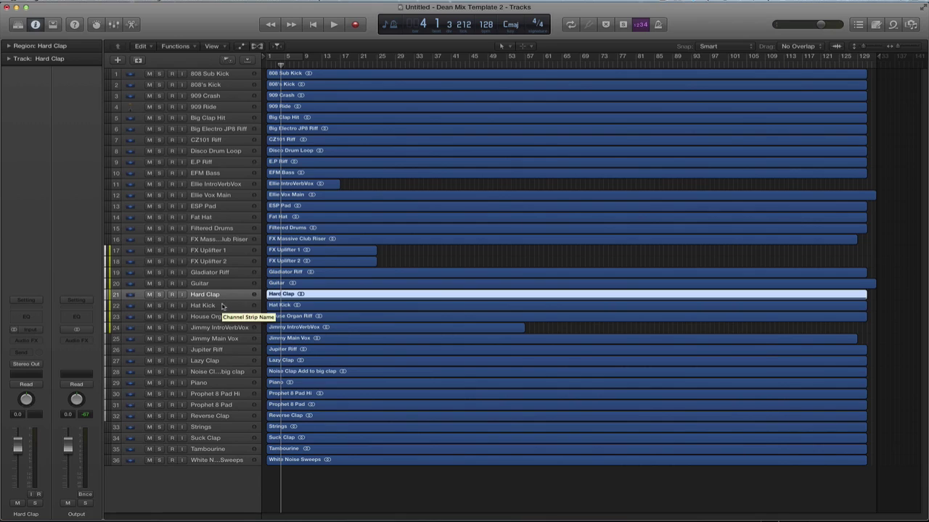
shift+click(222, 306)
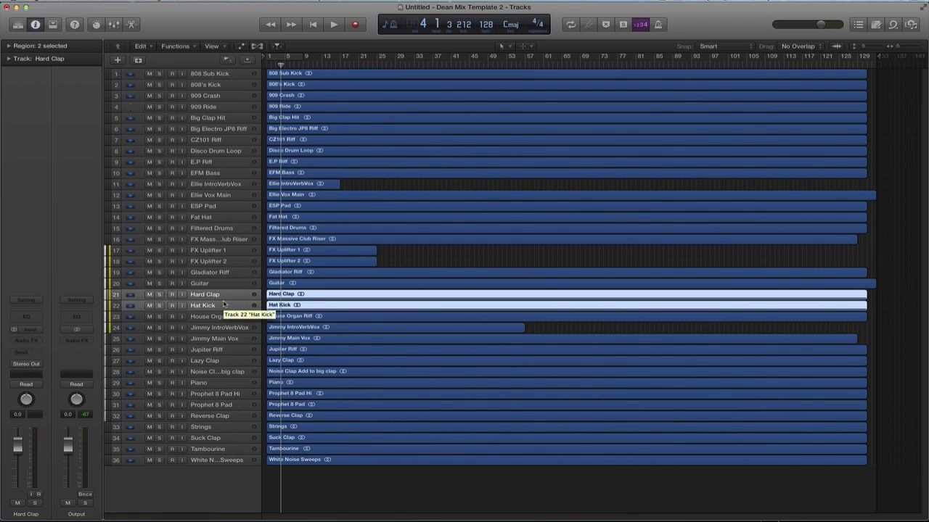
shift+click(225, 361)
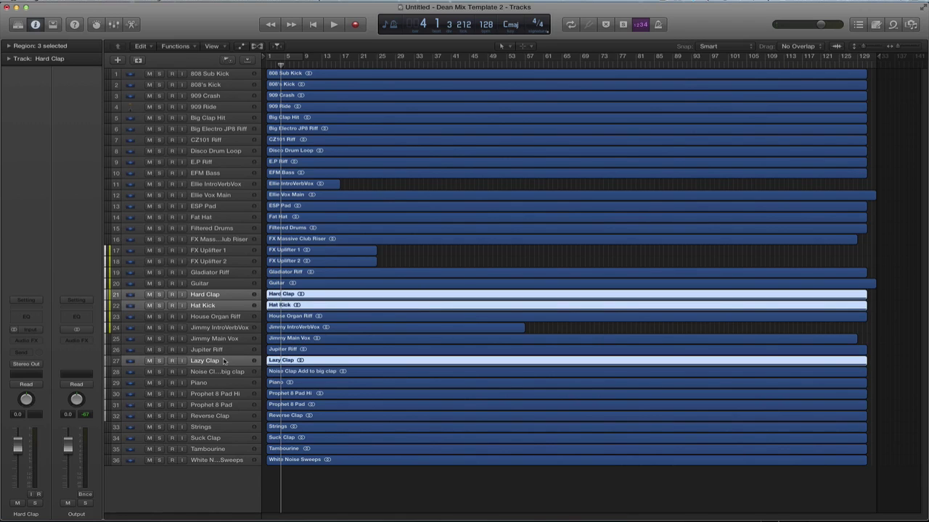
shift+click(220, 415)
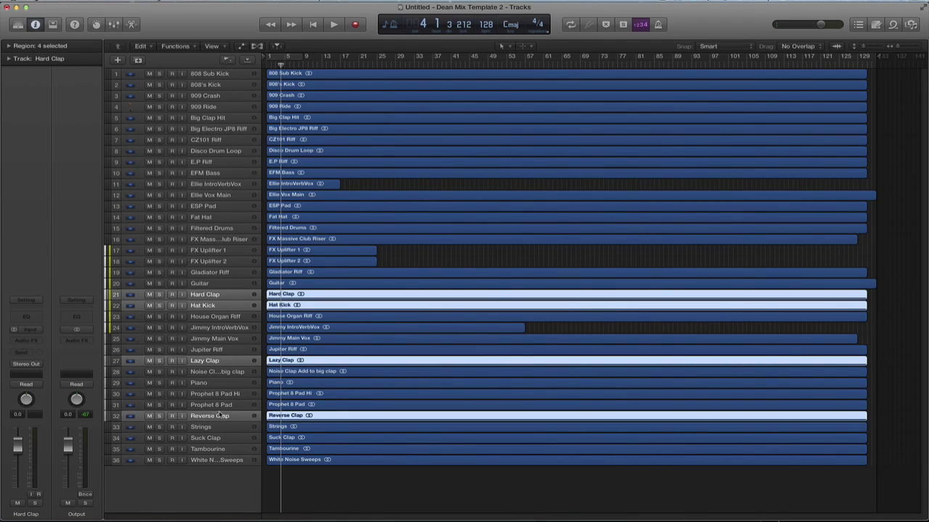
shift+click(209, 439)
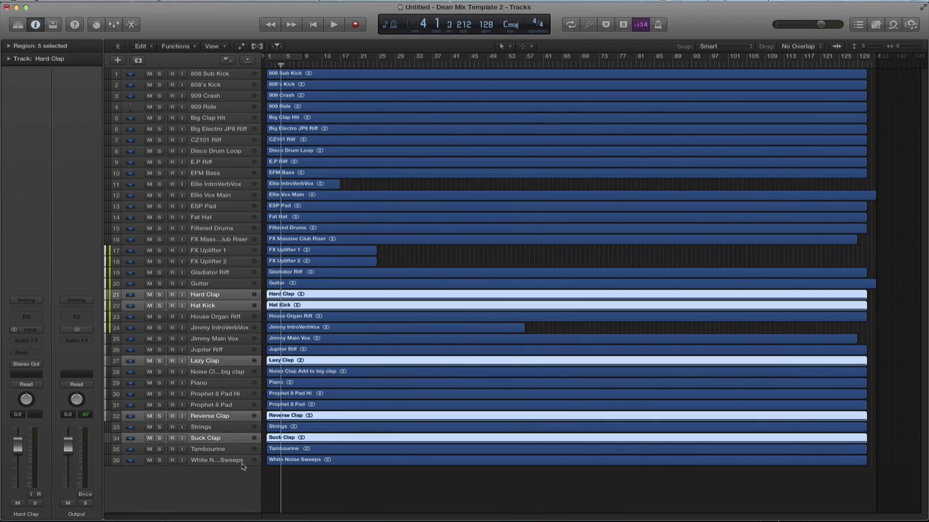
drag(219, 297, 223, 128)
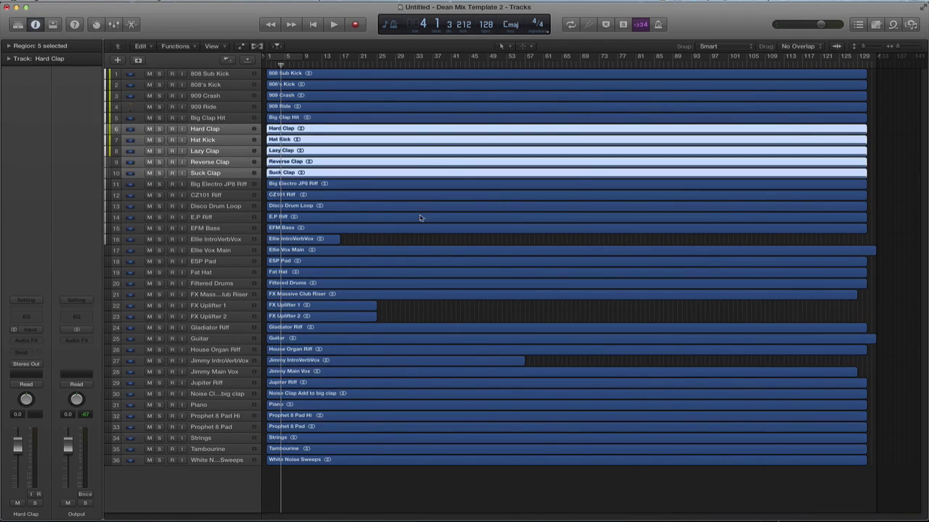
click(417, 239)
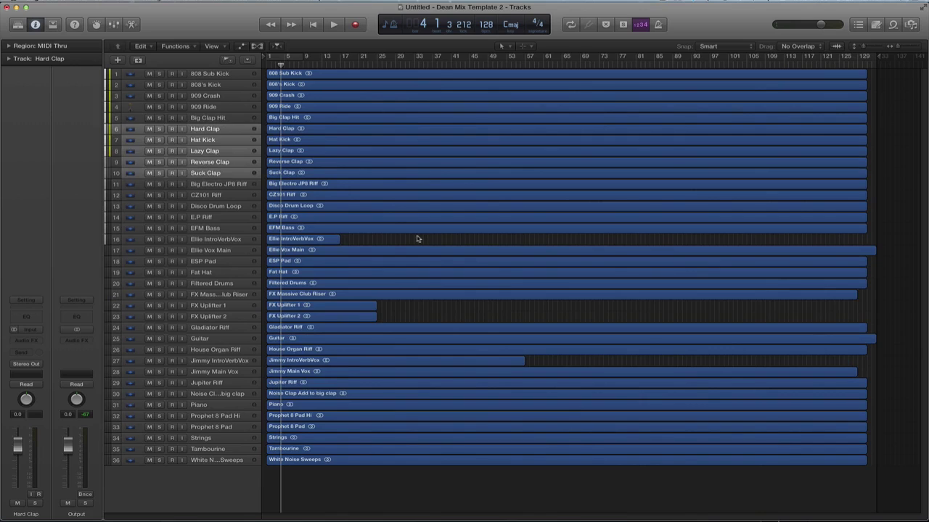
Show the color palette and color the 808 Sub Kick and 808's Kick regions bright red.
click(227, 75)
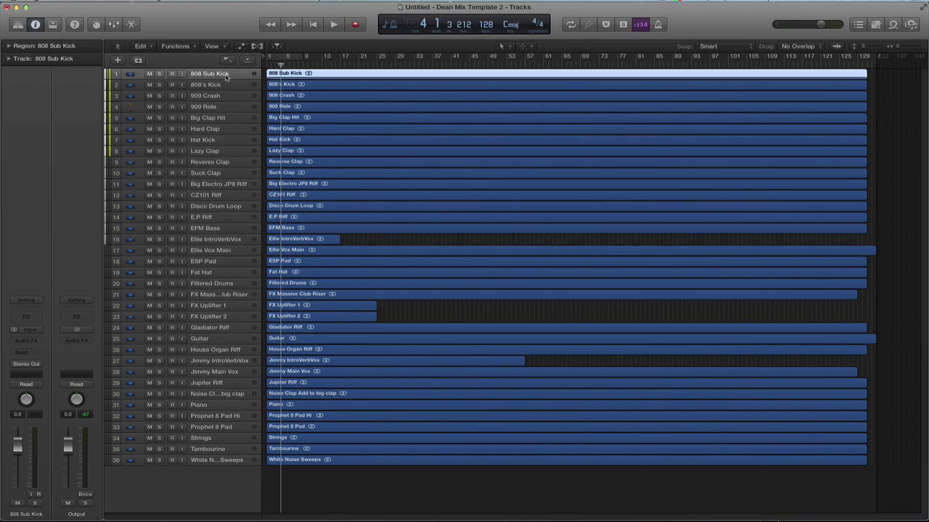
click(219, 85)
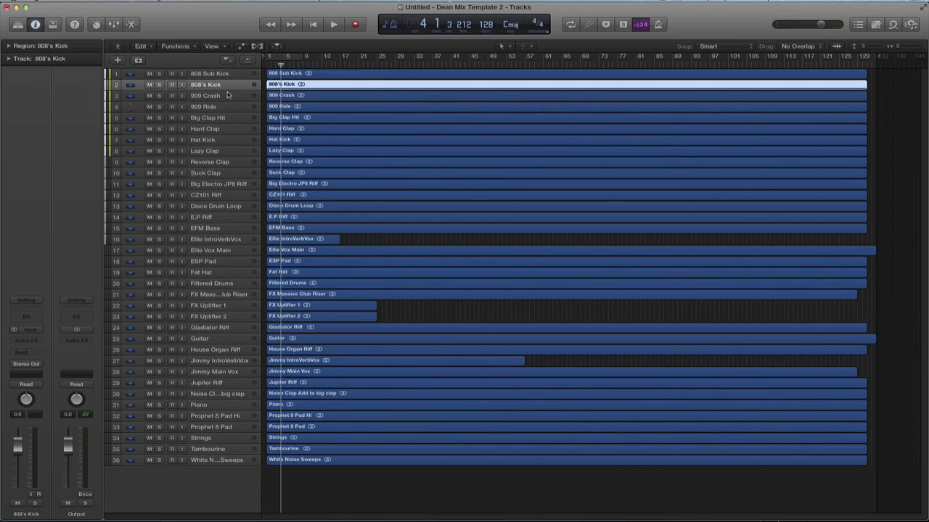
click(269, 75)
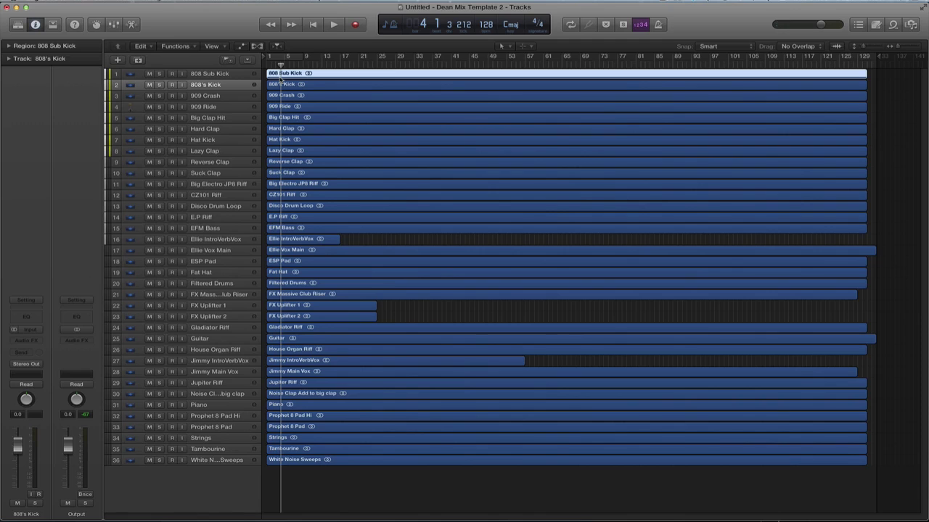
click(240, 0)
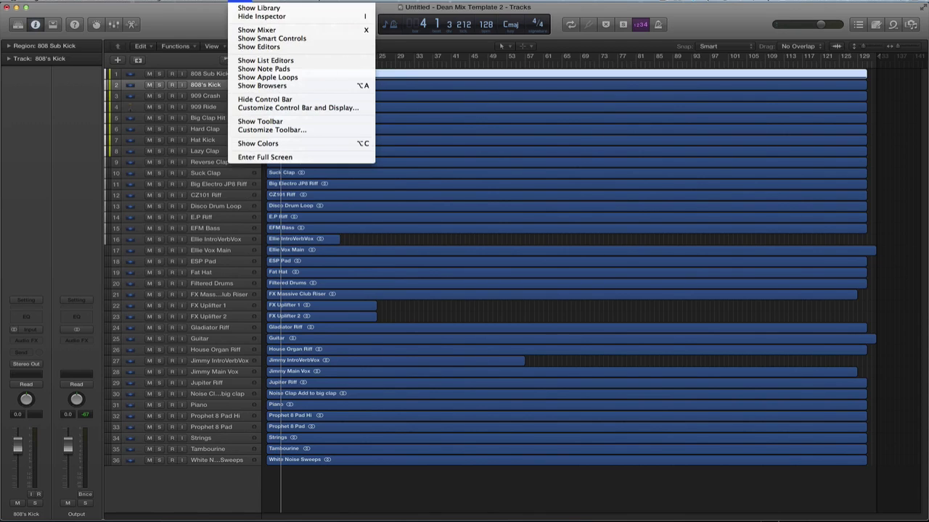
click(306, 145)
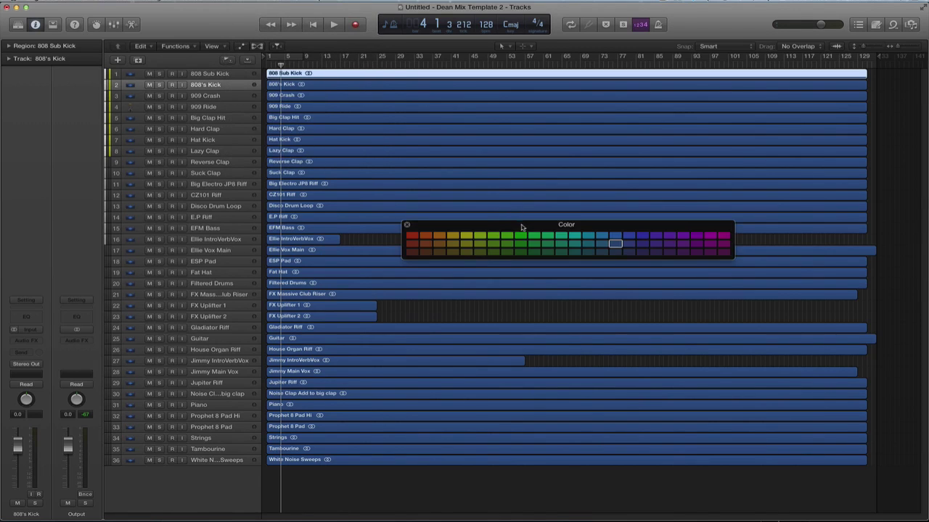
drag(522, 228, 499, 271)
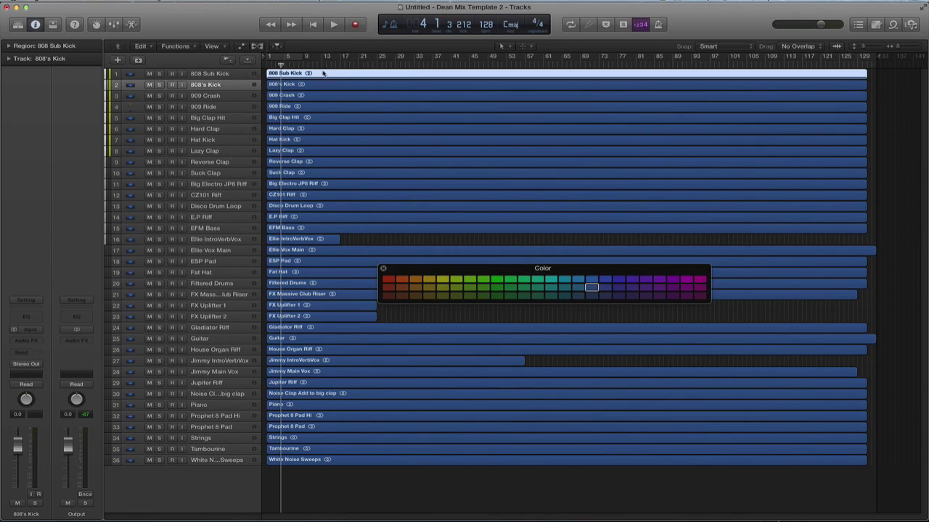
click(388, 280)
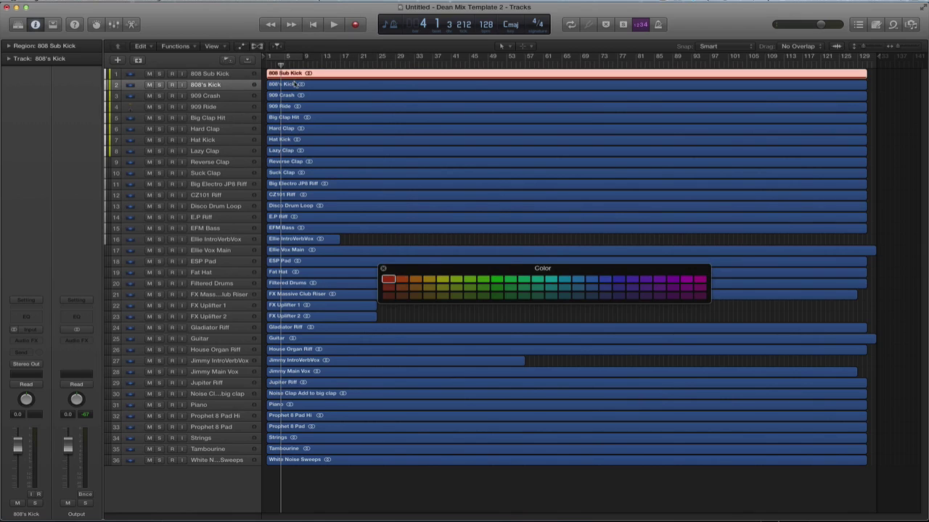
click(294, 84)
click(389, 280)
Color the 909 Crash and 909 Ride regions bright magenta.
click(302, 95)
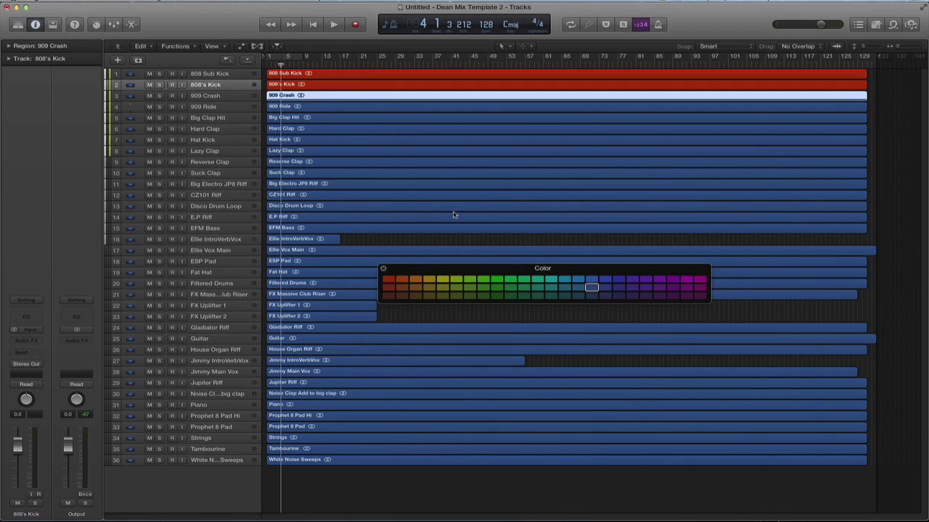
click(702, 280)
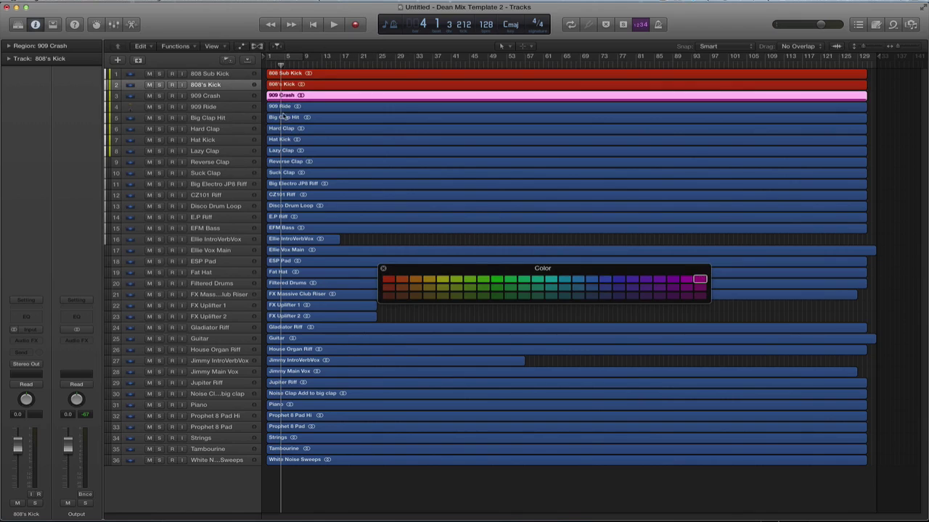
key(Down)
click(702, 280)
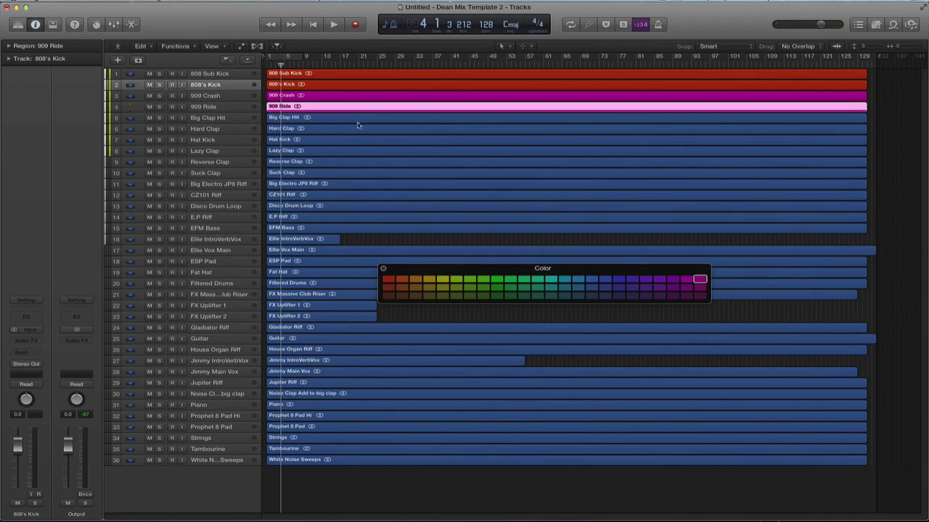
Color the Big Clap Hit, Hard Clap and Hat Kick regions the same bright red as the kicks.
click(310, 122)
click(391, 283)
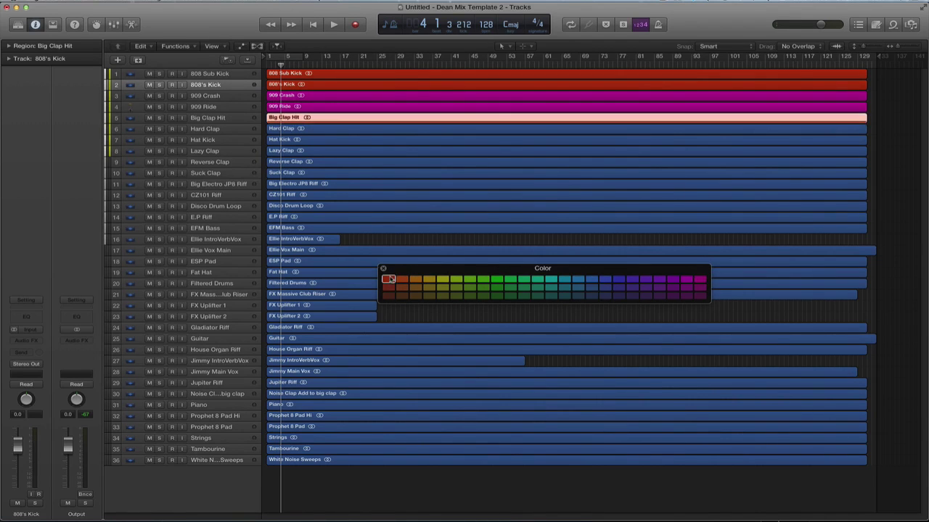
click(303, 129)
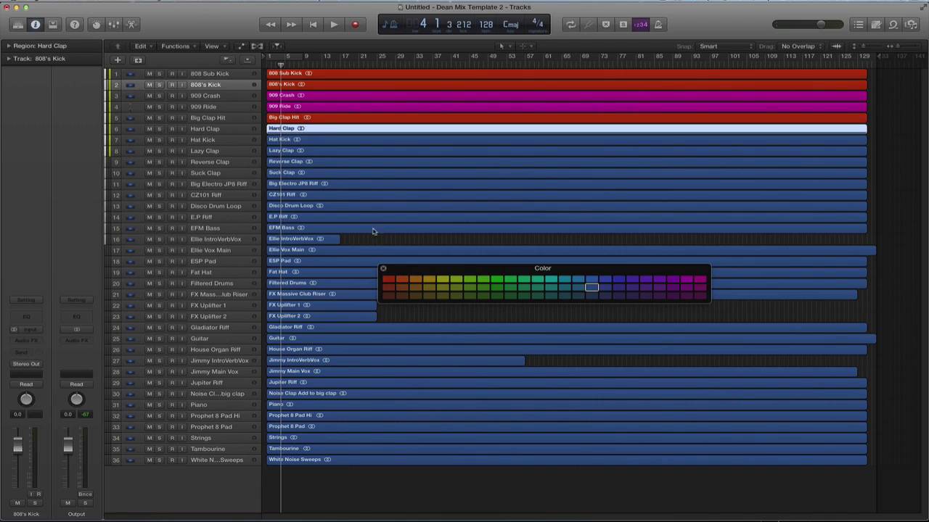
click(389, 283)
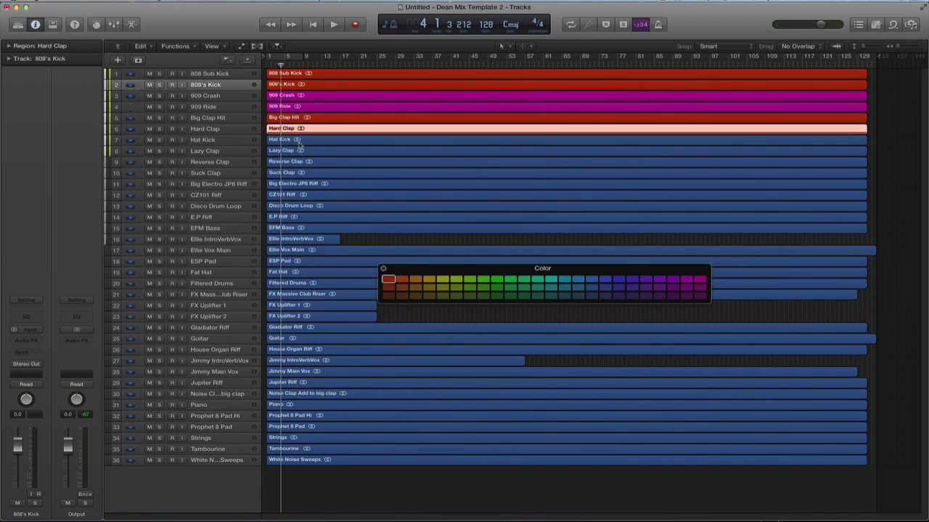
click(299, 140)
click(389, 281)
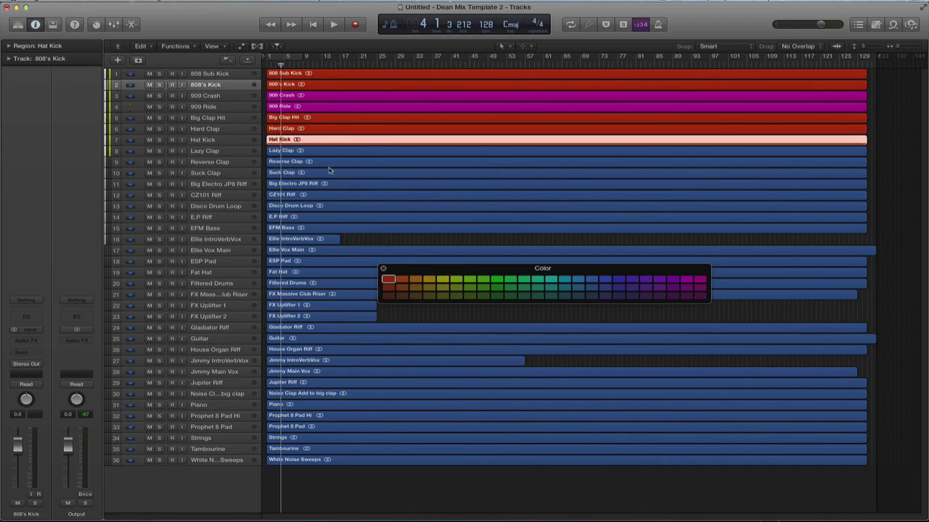
Color the Lazy Clap, Reverse Clap and Suck Clap regions bright red.
click(320, 153)
click(390, 281)
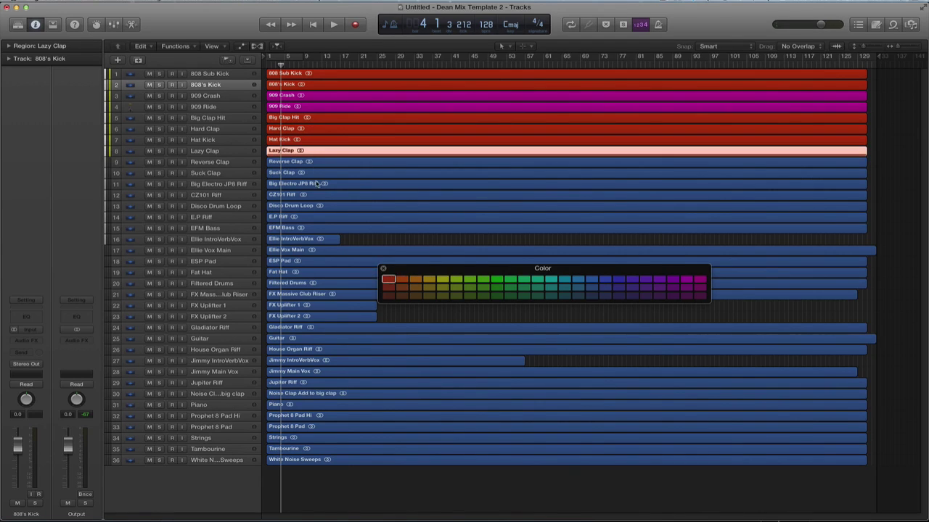
click(309, 160)
click(386, 281)
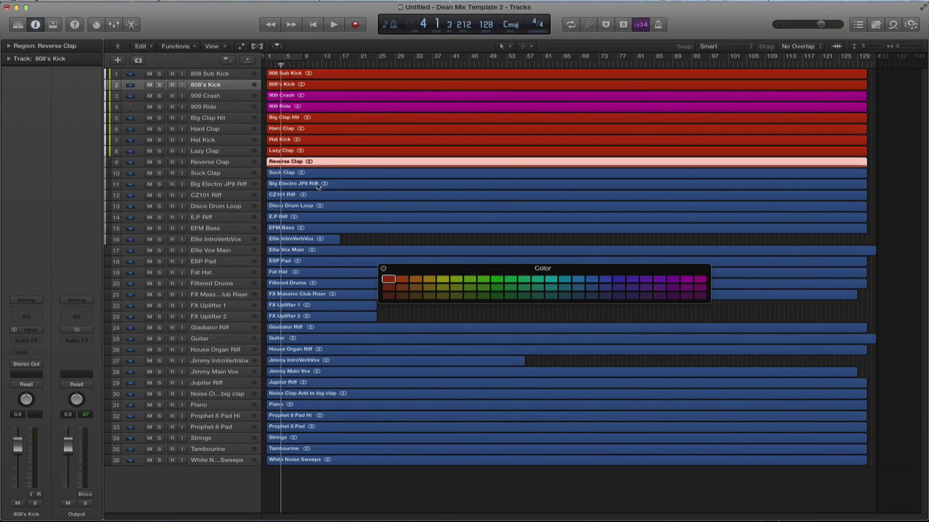
click(318, 174)
click(388, 280)
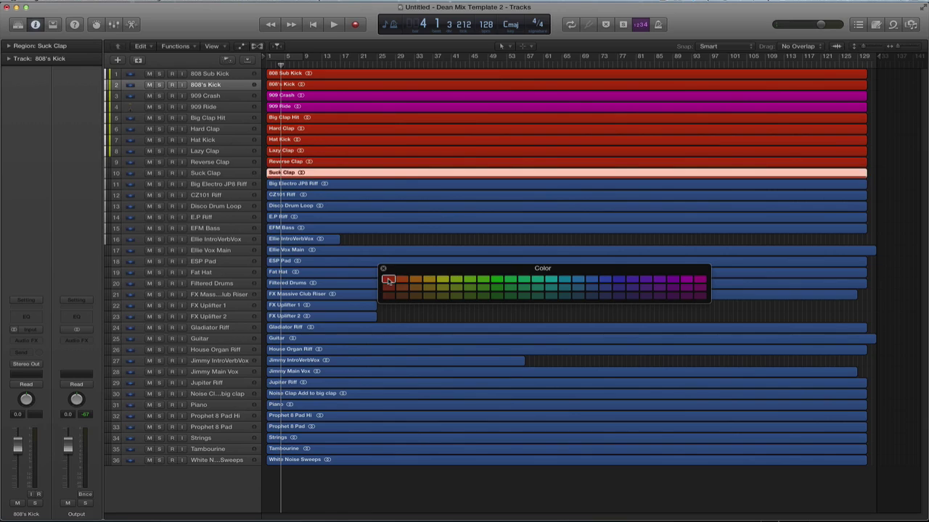
Color the Big Electro JP8 Riff and CZ101 Riff regions bright blue-violet.
click(294, 185)
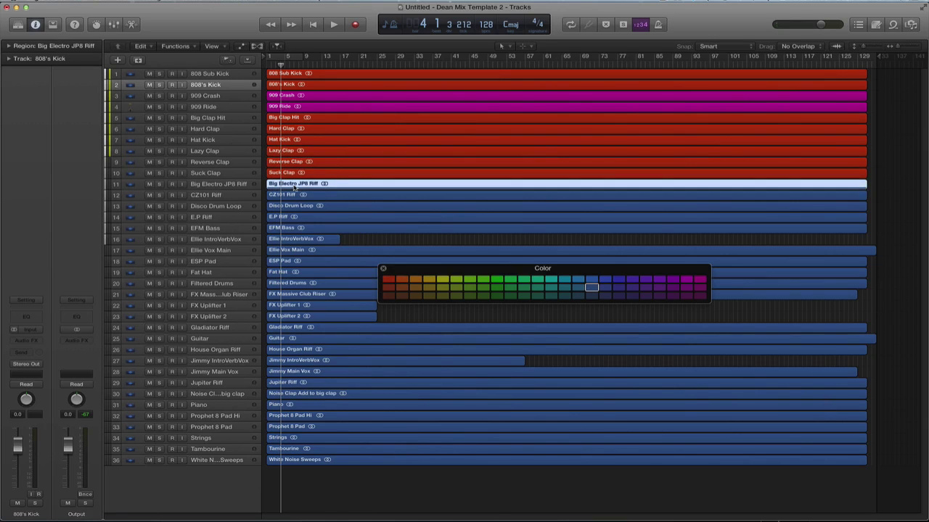
click(618, 280)
click(323, 196)
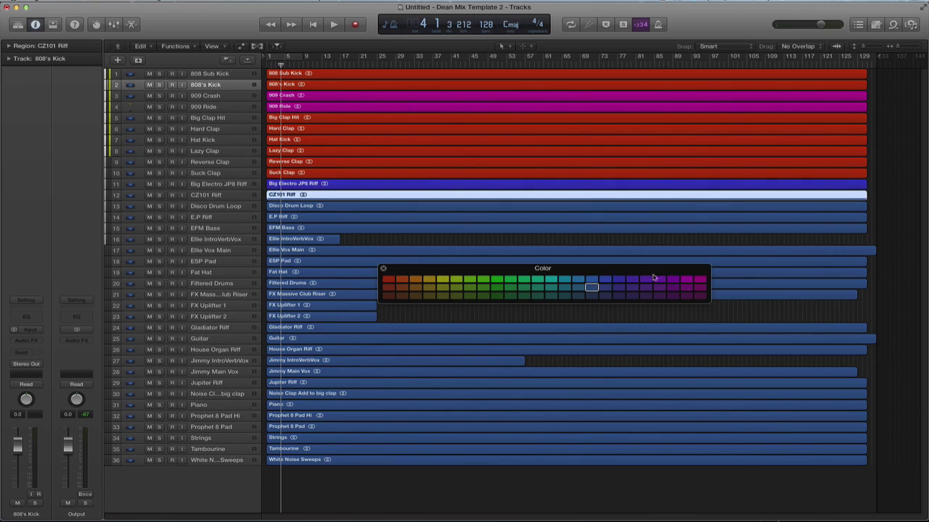
Color the Disco Drum Loop region bright red and move its track directly below Suck Clap.
click(332, 206)
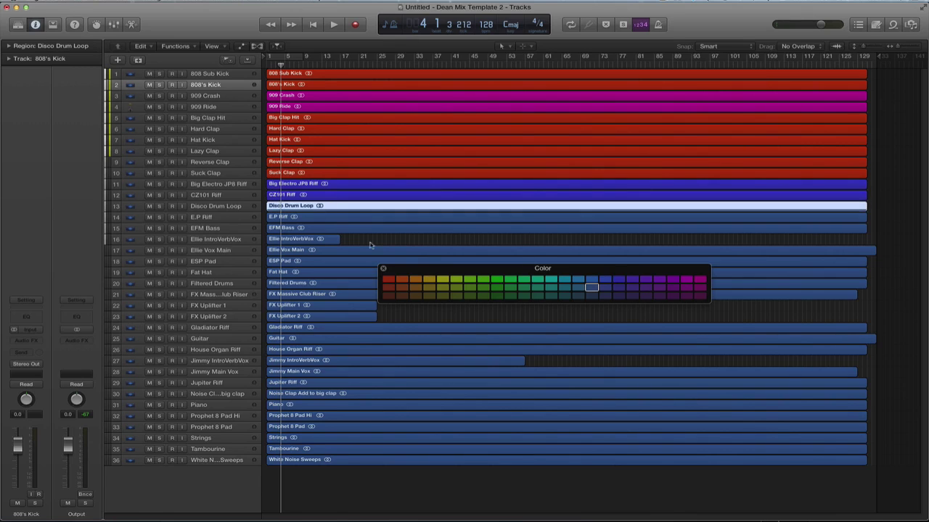
click(390, 280)
drag(226, 206, 222, 184)
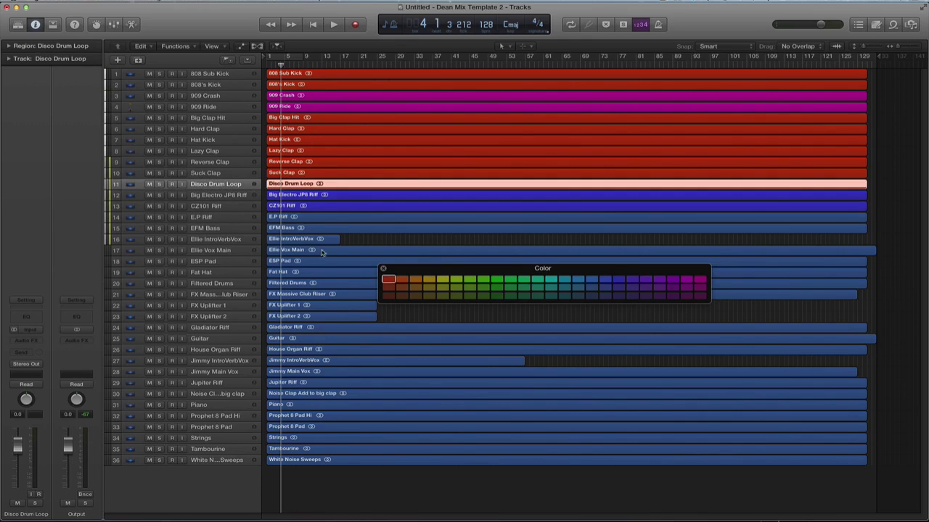
Color the E.P Riff region bright blue-violet and the EFM Bass region the darkest red shade.
click(209, 217)
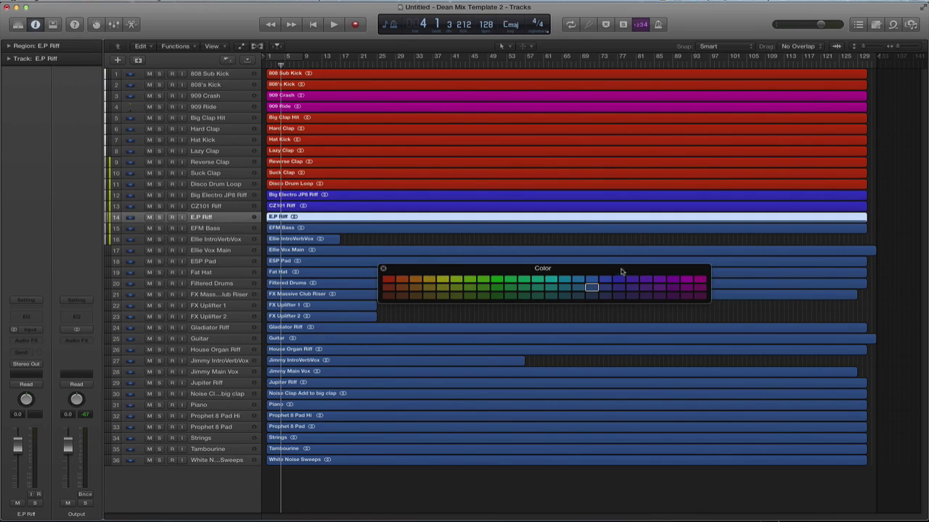
click(618, 279)
click(320, 226)
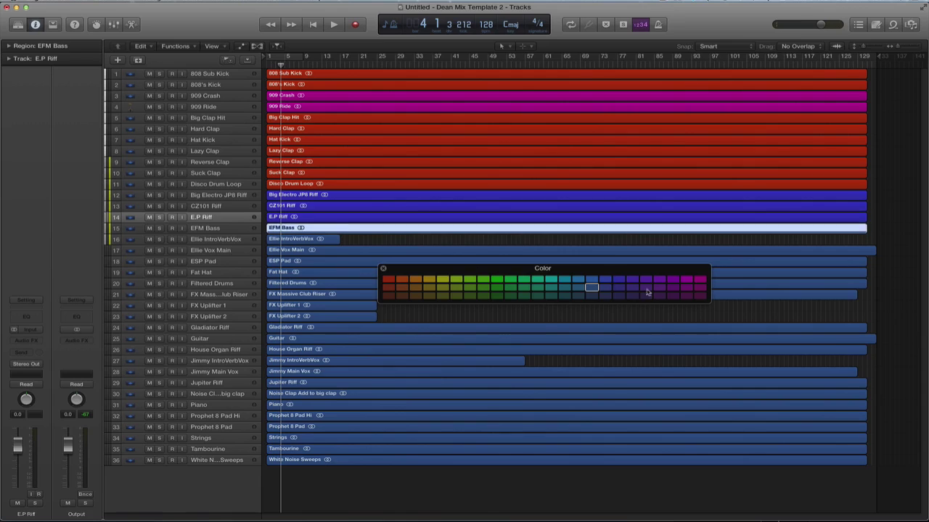
click(385, 297)
Color the two vocal regions directly below EFM Bass bright yellow and the ESP Pad region bright blue-violet.
click(311, 238)
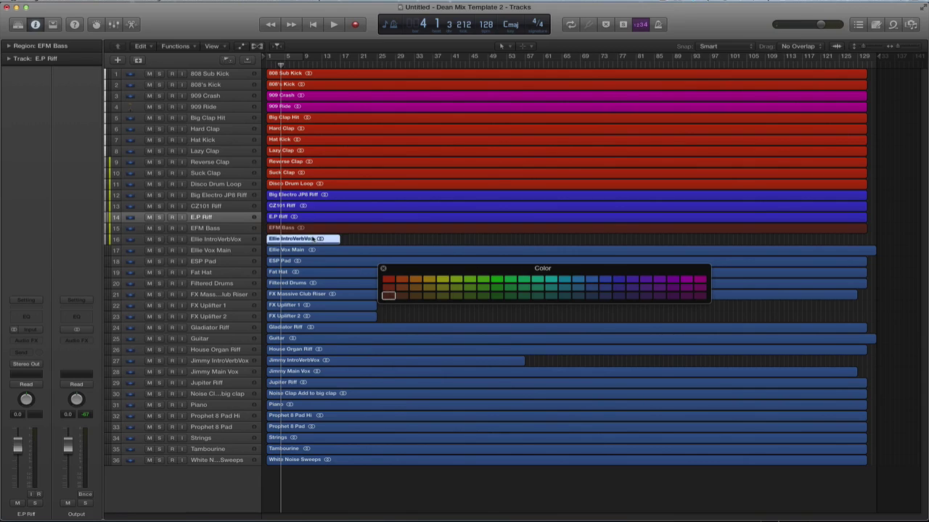
click(446, 280)
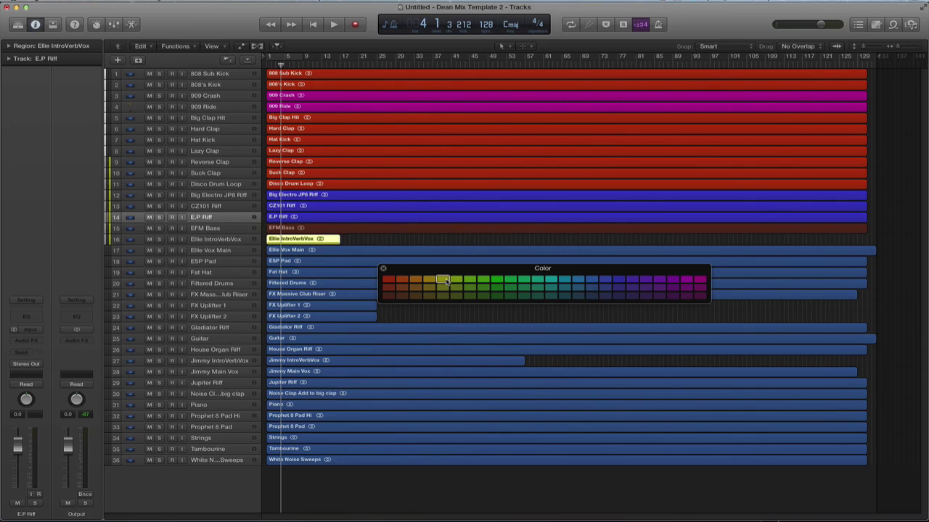
click(288, 252)
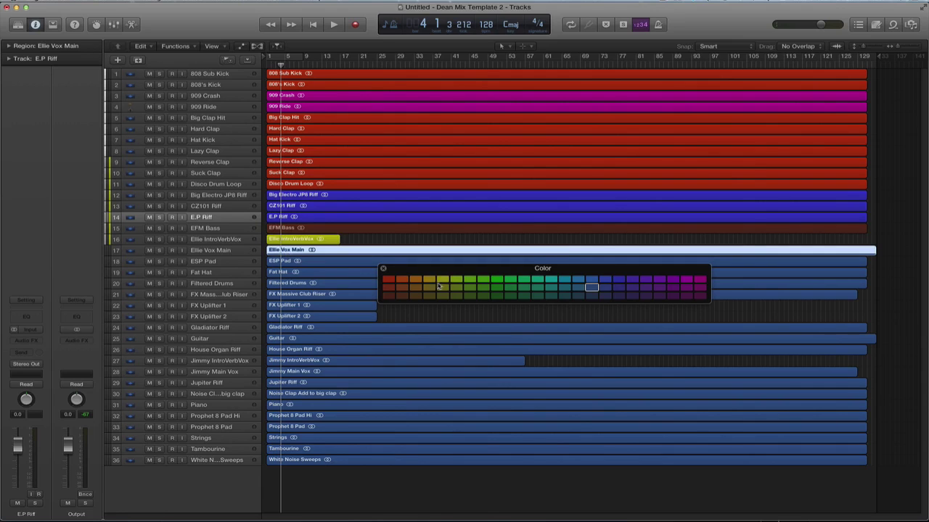
click(447, 282)
click(299, 263)
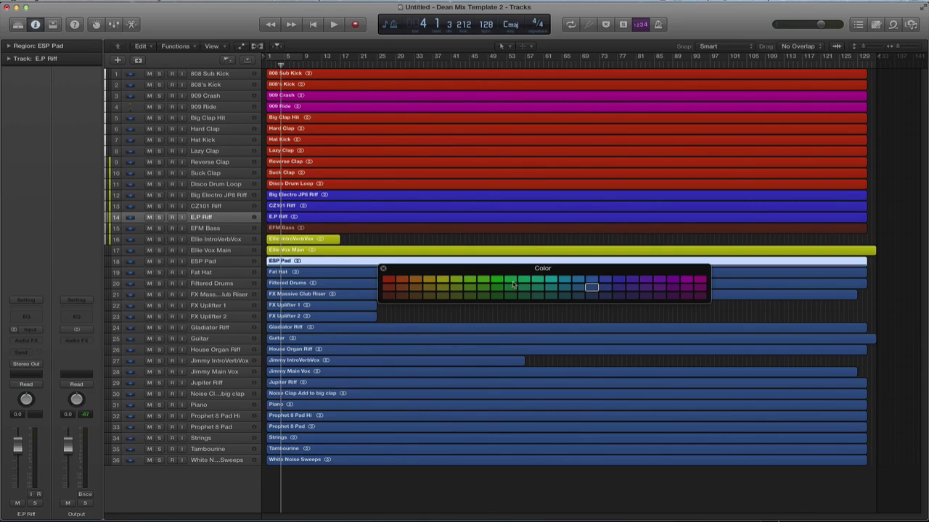
click(629, 283)
Color the Fat Hat region bright magenta and move its track directly below Disco Drum Loop.
click(334, 272)
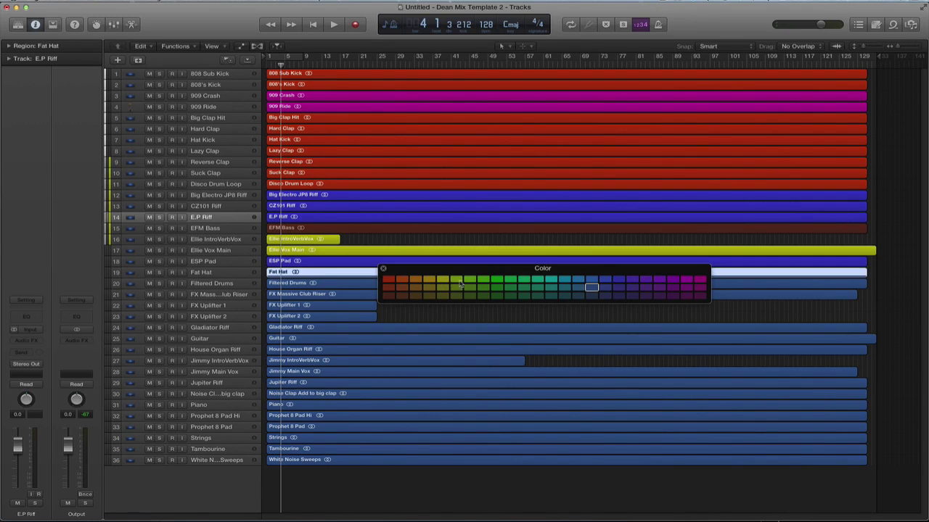
click(706, 281)
click(334, 283)
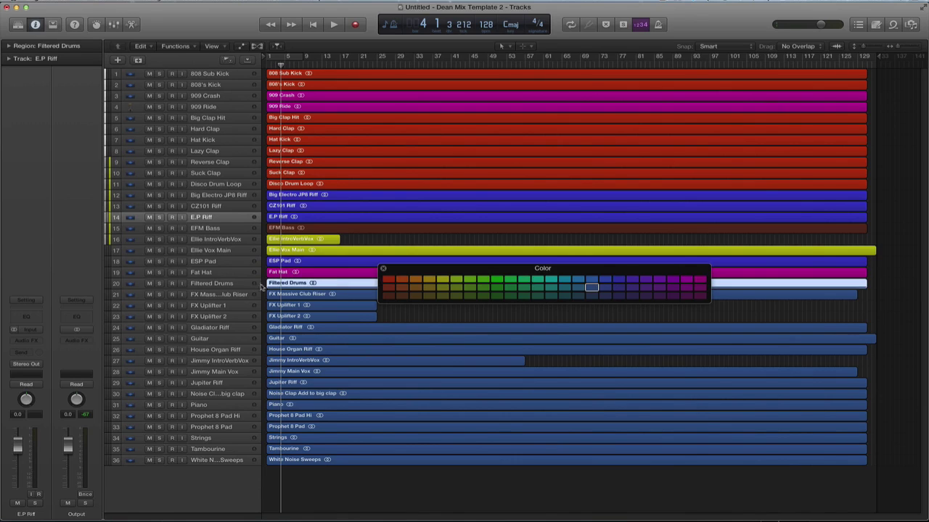
drag(222, 275, 210, 195)
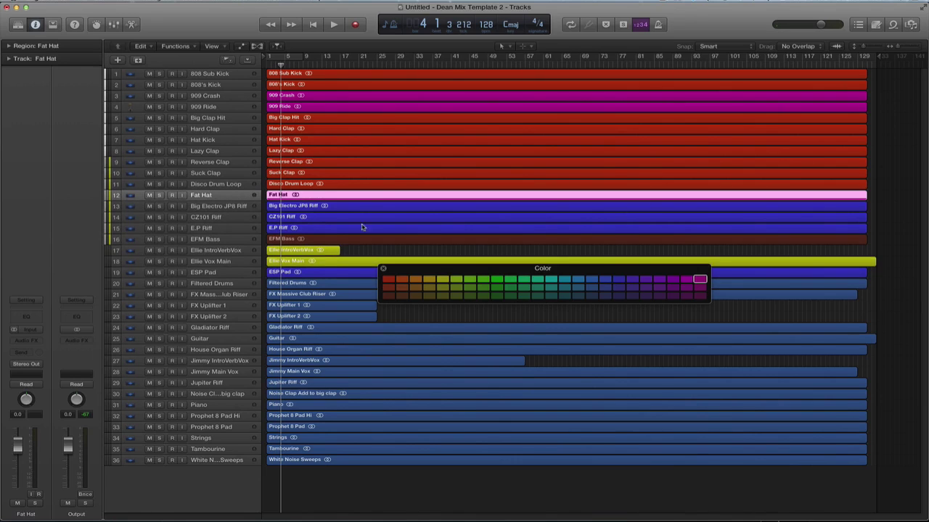
Color the Filtered Drums region bright red and move its track directly below Fat Hat.
click(212, 283)
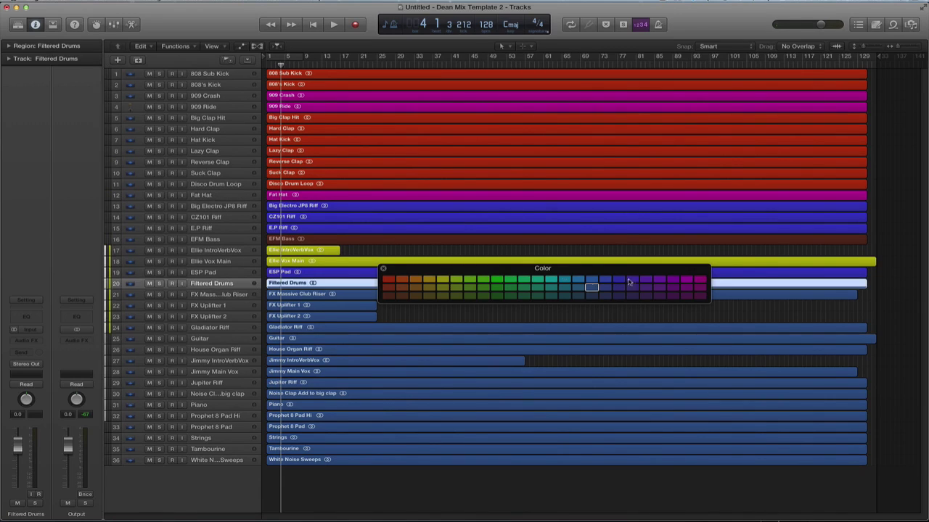
click(388, 279)
drag(230, 284, 230, 206)
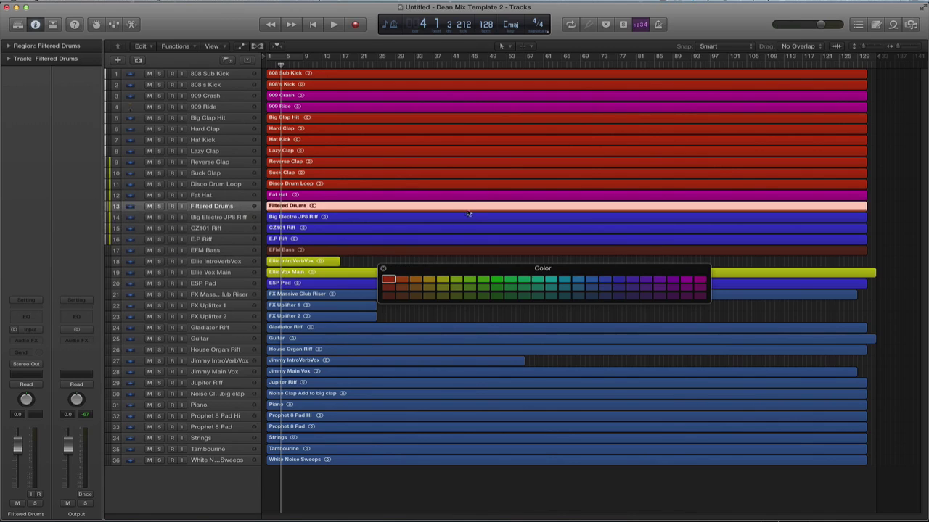
Move the color palette clear of the FX Massive Club Riser region and color that region bright sea green.
click(217, 294)
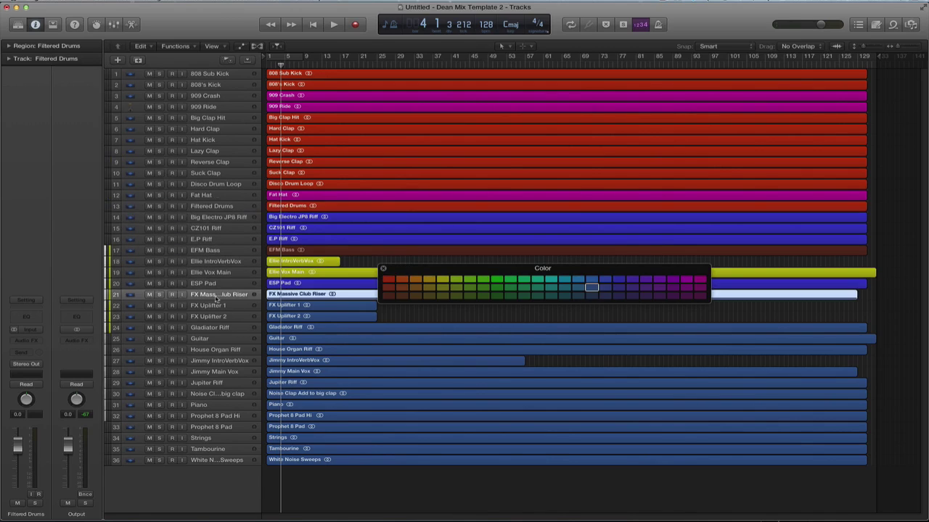
drag(527, 267, 557, 191)
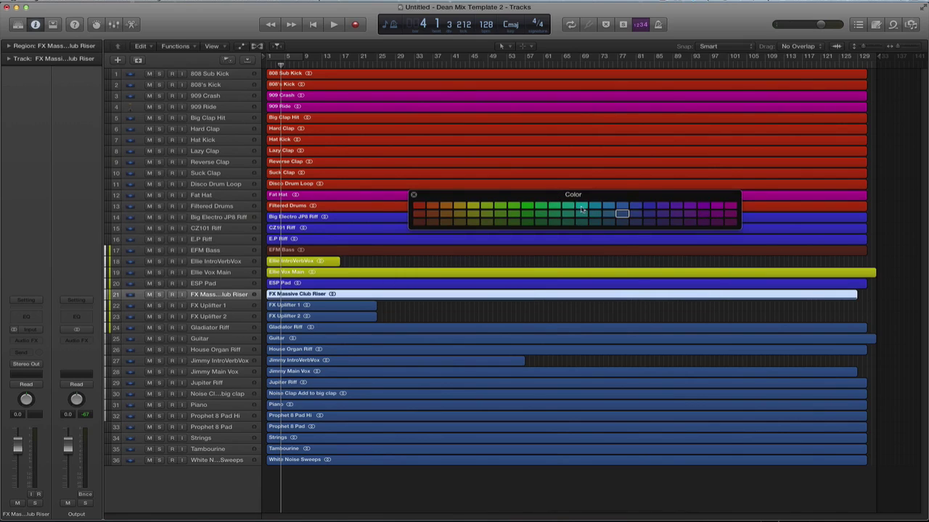
click(581, 206)
click(569, 207)
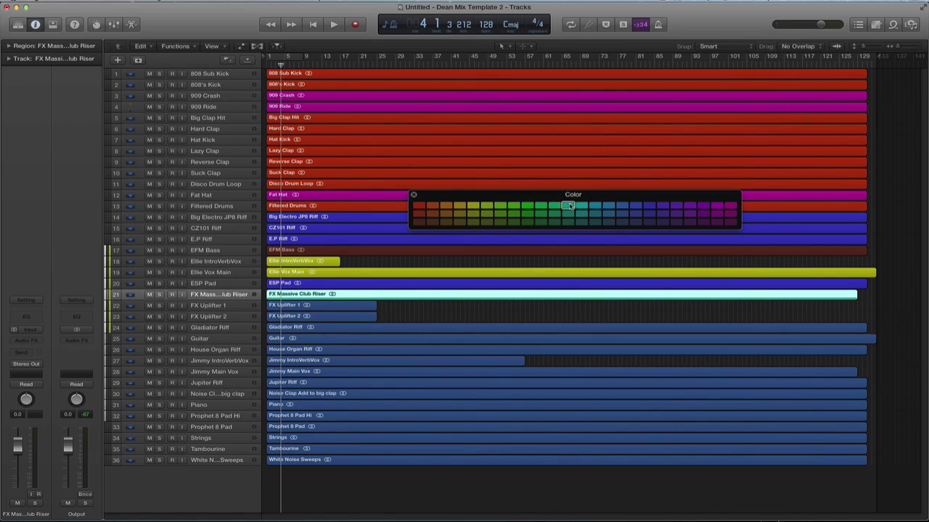
Color the FX Uplifter 1 and FX Uplifter 2 regions bright turquoise.
click(222, 307)
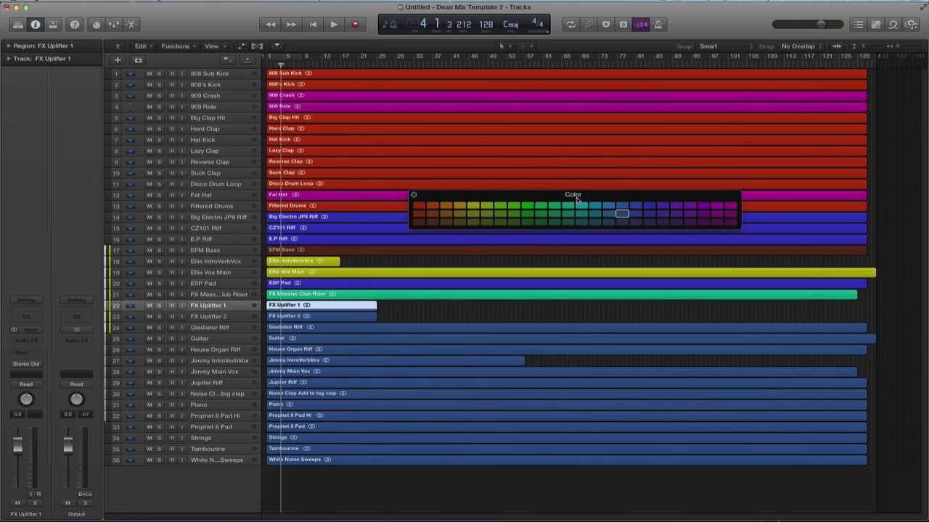
click(581, 205)
click(324, 316)
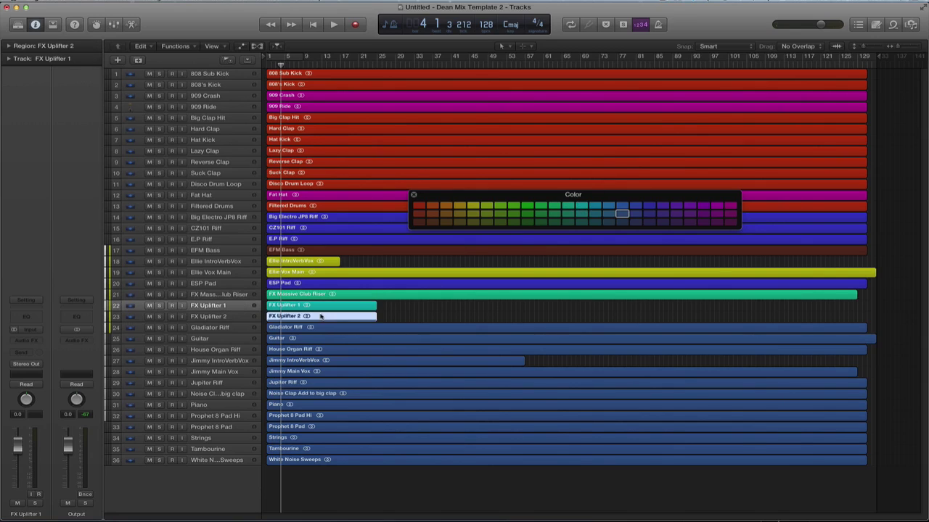
click(581, 207)
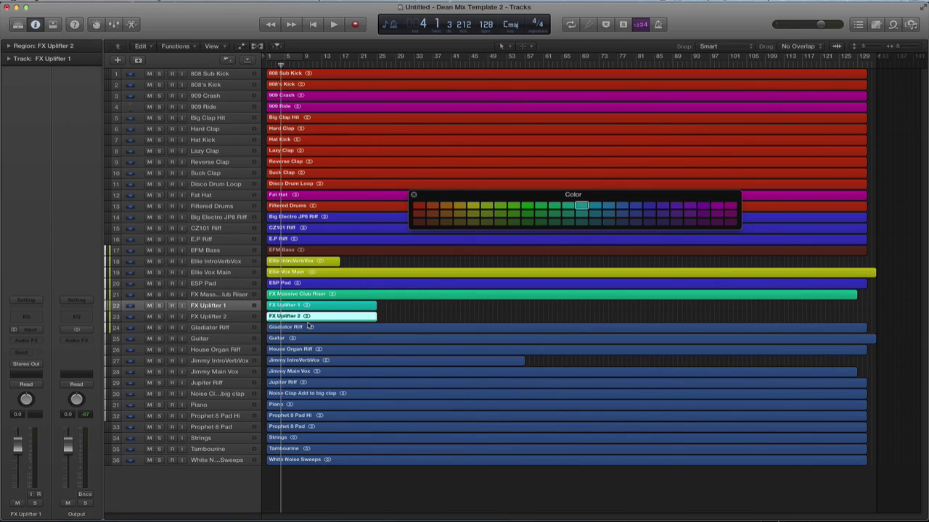
Color the Gladiator Riff region bright blue-violet and move its track directly below E.P Riff.
key(Down)
click(650, 207)
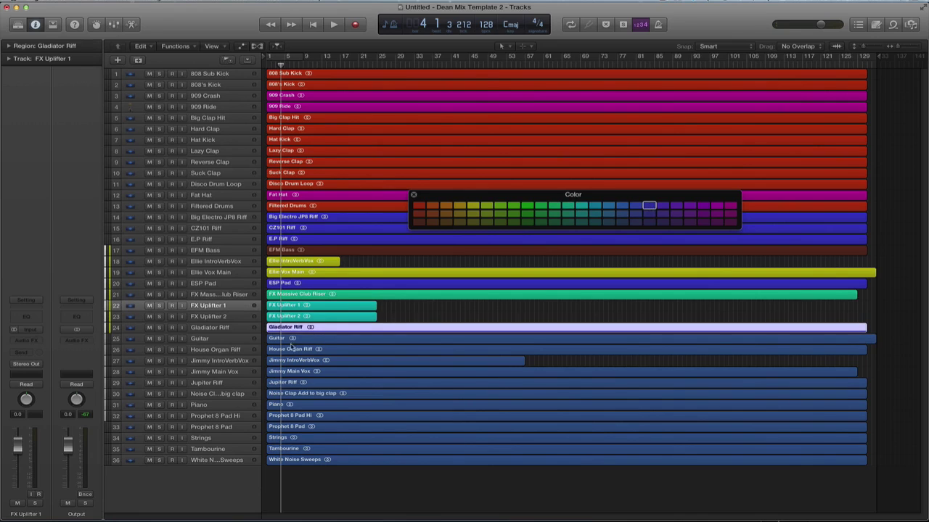
click(217, 328)
drag(226, 287, 217, 250)
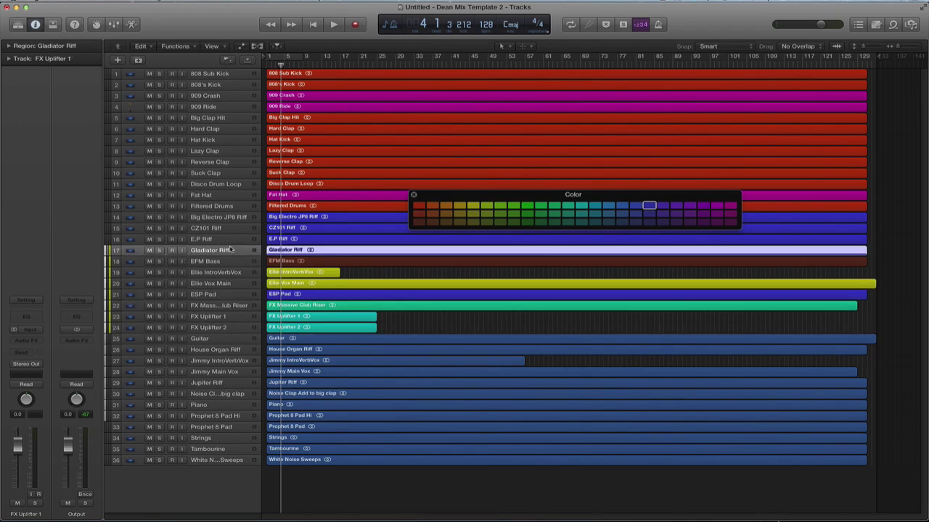
Color the Guitar region bright orange.
click(215, 337)
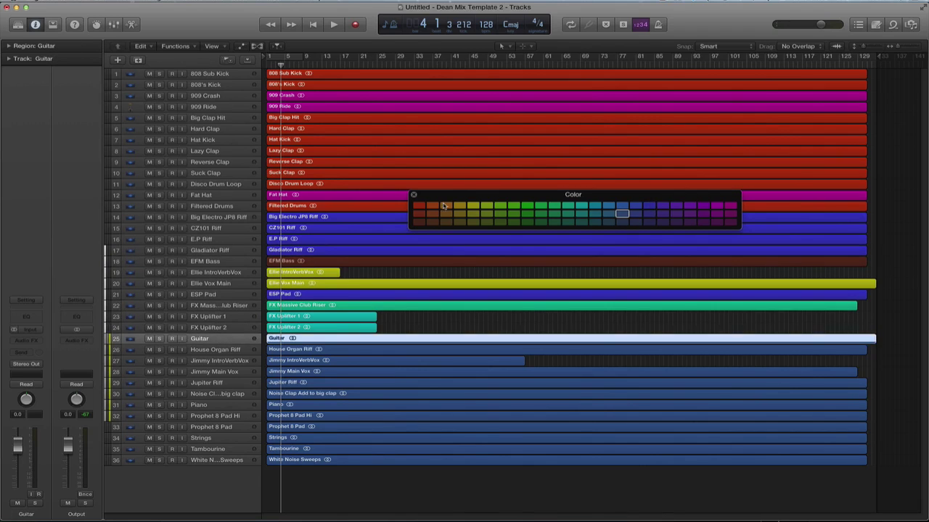
click(444, 206)
Color the House Organ Riff region bright blue-violet and move its track directly below Gladiator Riff.
click(211, 351)
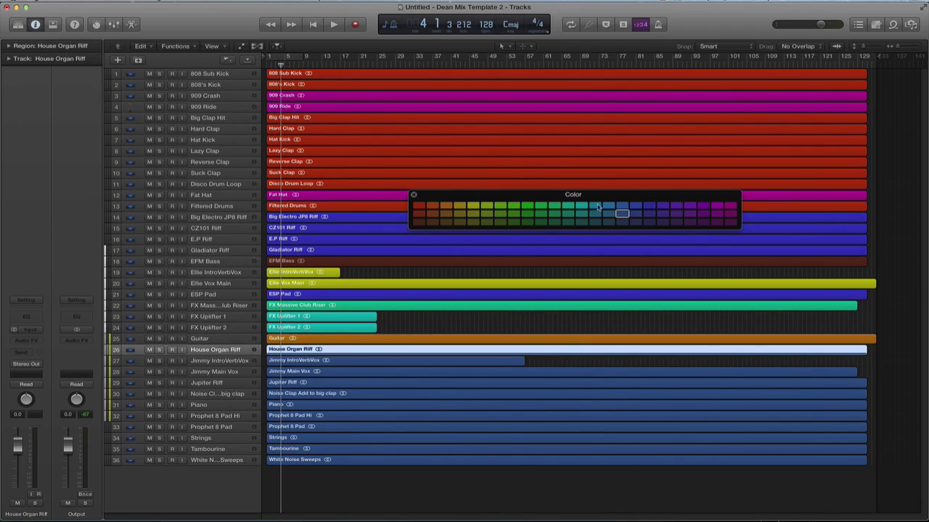
click(645, 206)
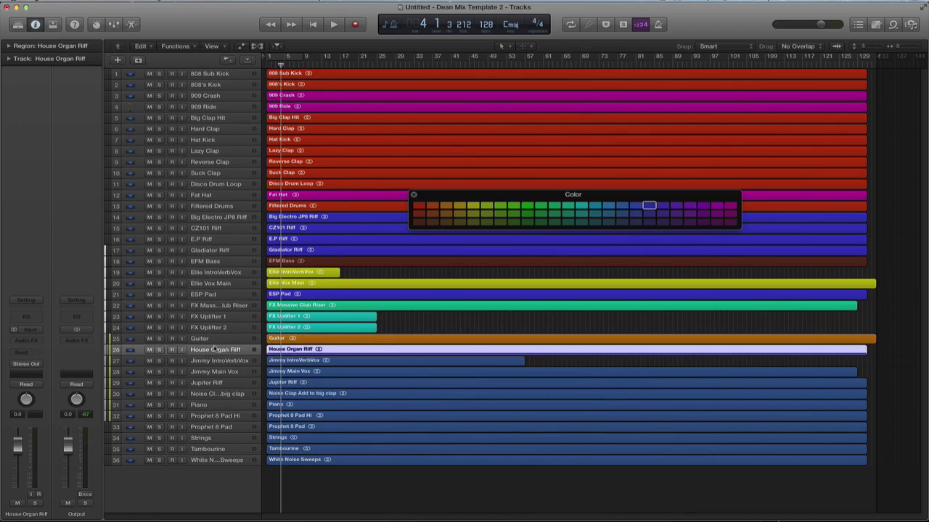
drag(216, 350, 239, 258)
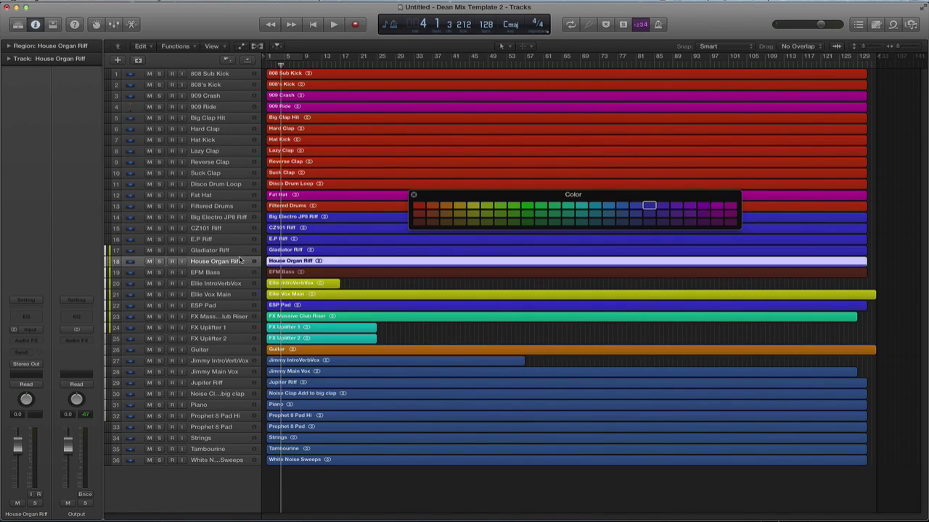
Color the two vocal regions directly below Guitar bright yellow.
click(201, 361)
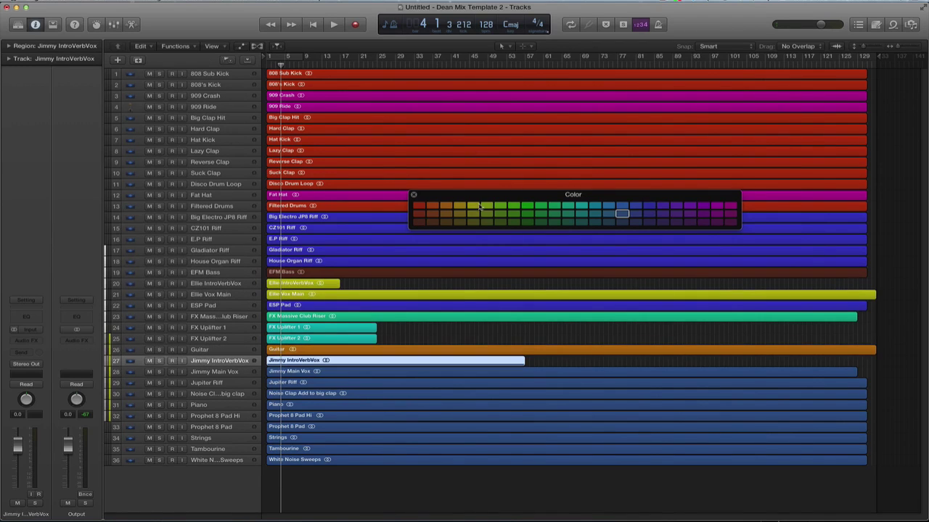
click(474, 206)
click(311, 371)
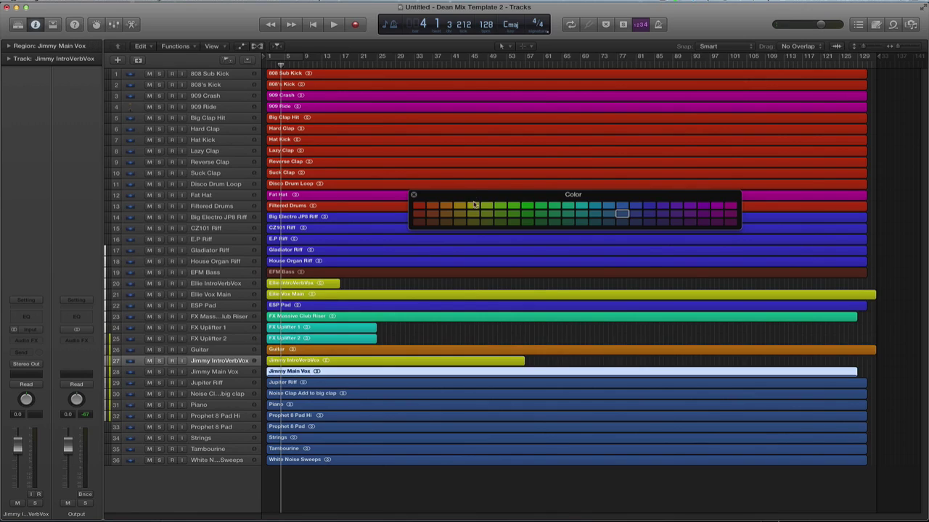
click(474, 206)
Color the Jupiter Riff region bright blue-violet and move its track directly below House Organ Riff.
click(316, 383)
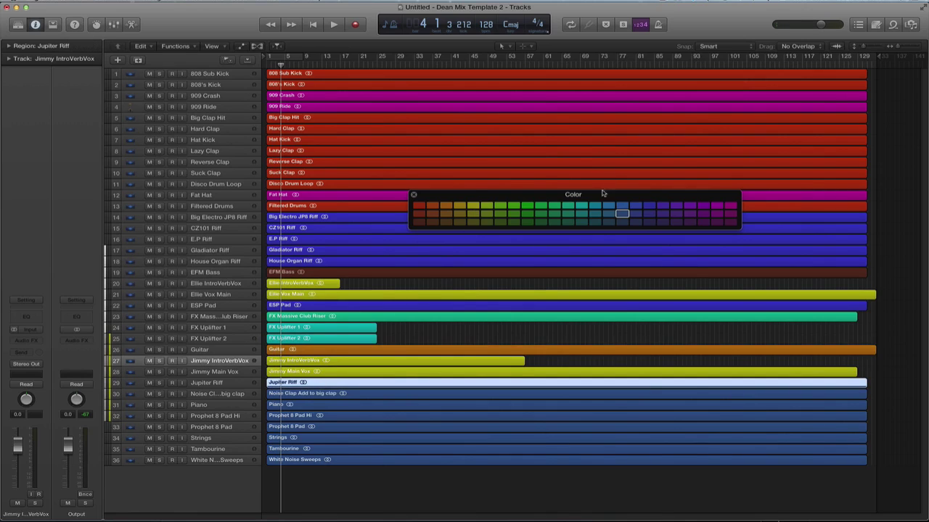
click(649, 205)
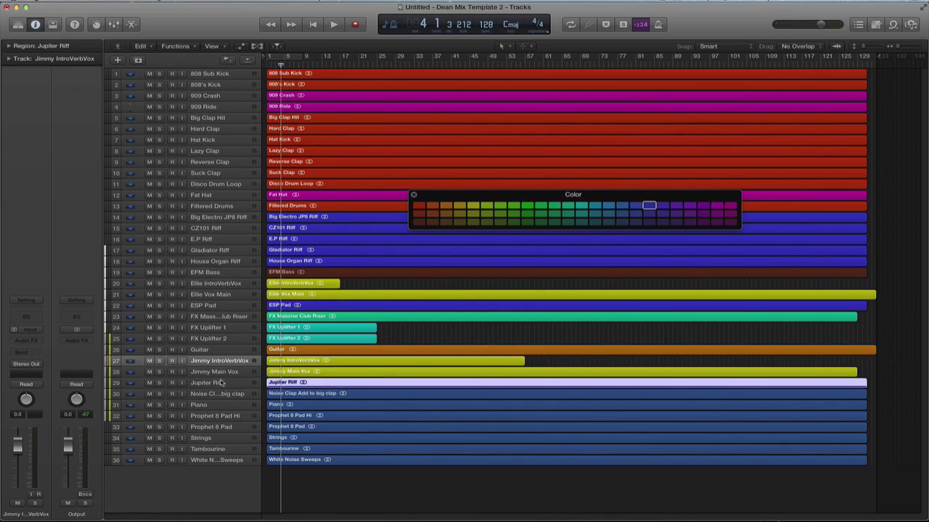
drag(222, 382, 214, 271)
Color the Noise Clap Add to big clap region bright red and move its track directly below Hard Clap.
click(195, 396)
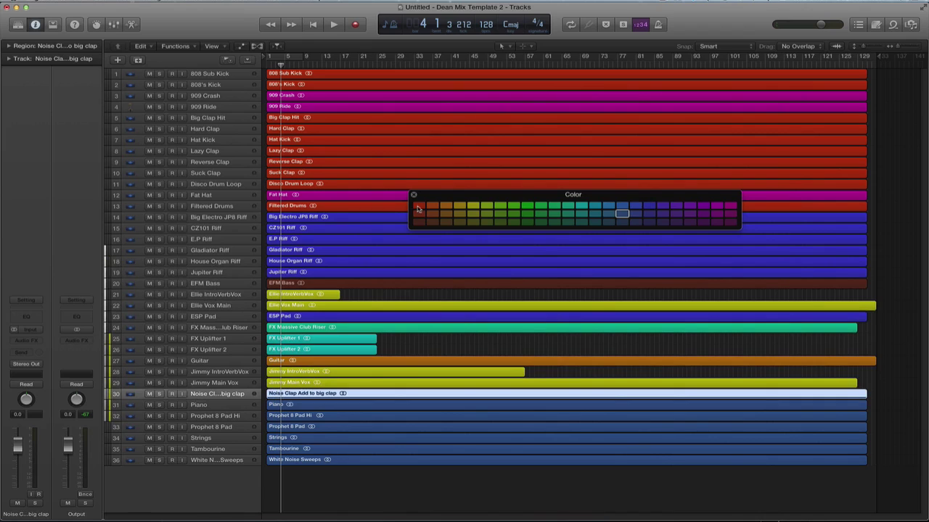
click(418, 207)
drag(217, 394, 218, 139)
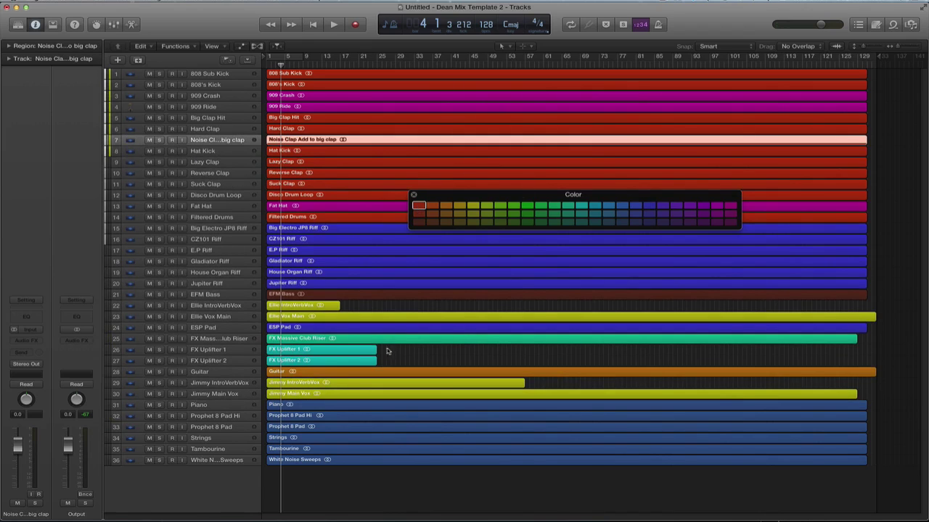
Move the Piano track directly below ESP Pad.
click(199, 405)
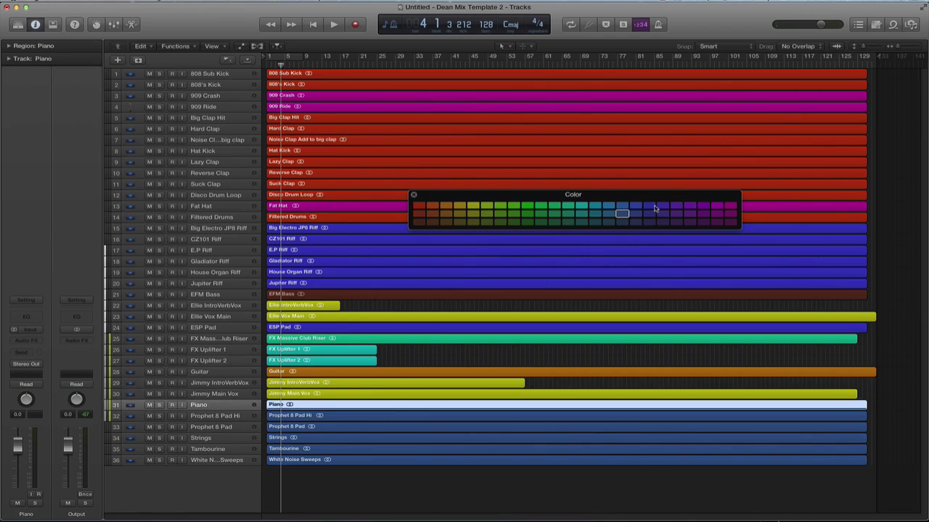
drag(224, 405, 226, 338)
Color the Prophet 8 Pad Hi, Prophet 8 Pad and Strings regions bright blue-violet.
click(229, 417)
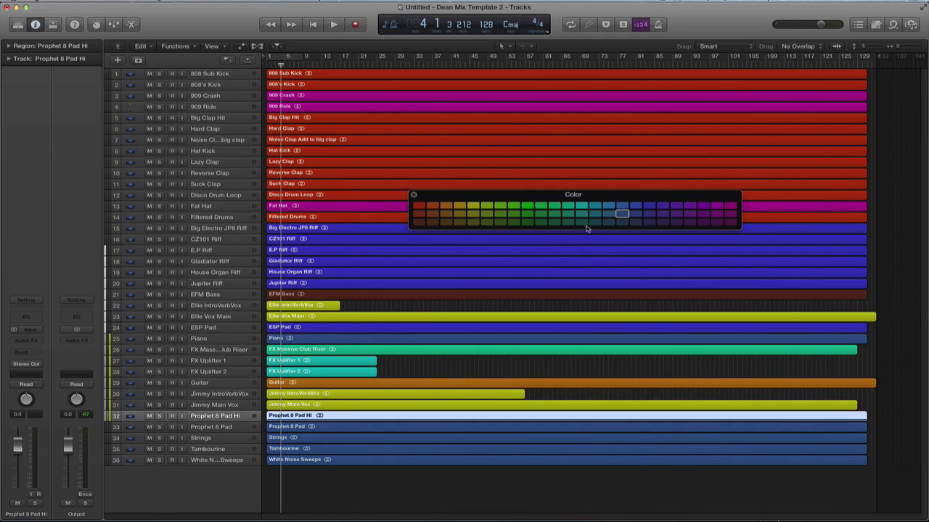
click(308, 428)
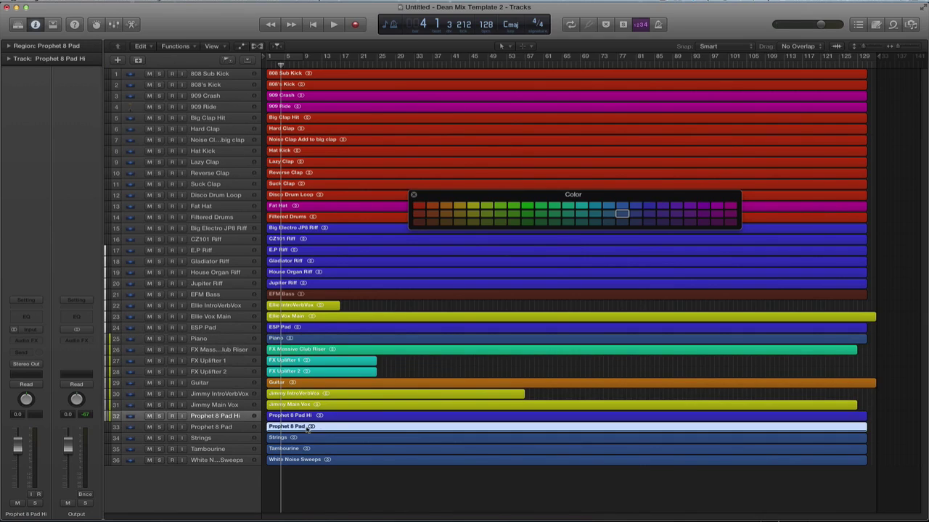
click(649, 206)
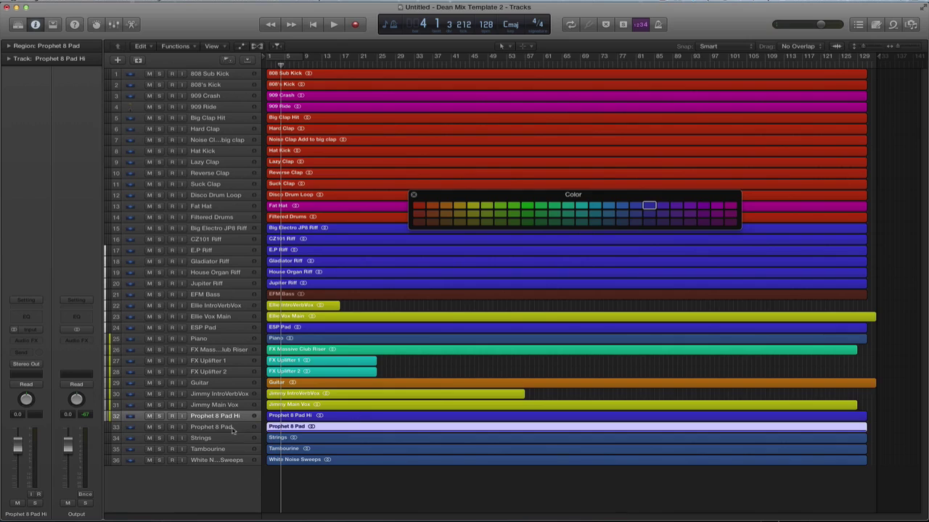
click(270, 440)
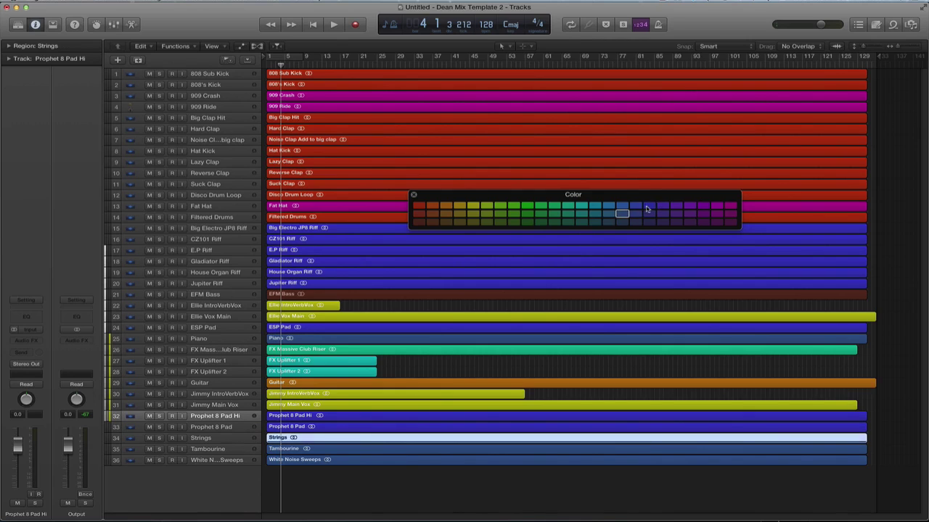
Recolor the Prophet 8 Pad Hi, Prophet 8 Pad and Strings regions together with the next more violet bright shade.
shift+click(341, 409)
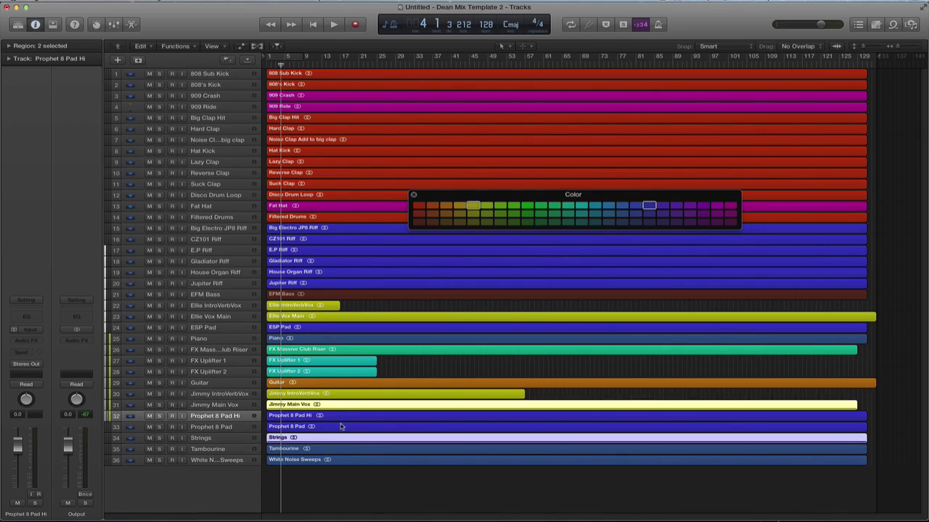
click(344, 419)
shift+click(346, 429)
shift+click(347, 439)
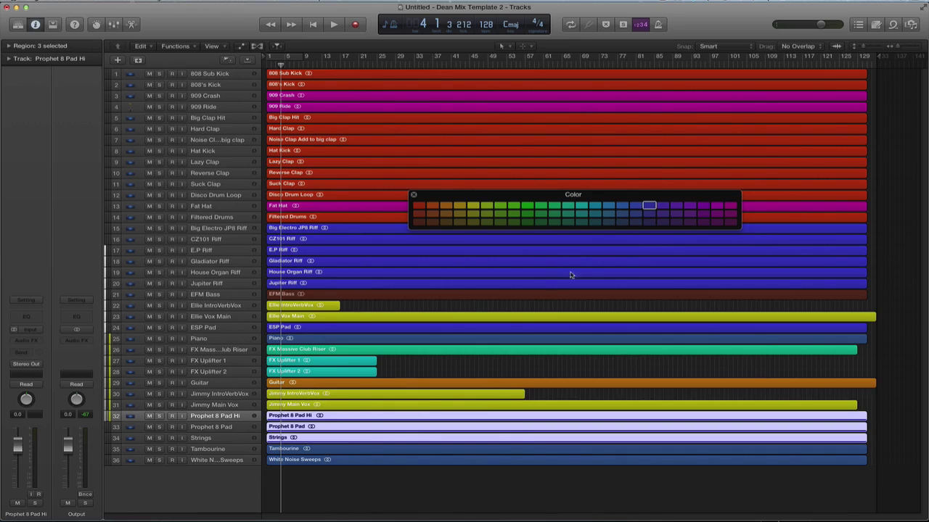
click(661, 206)
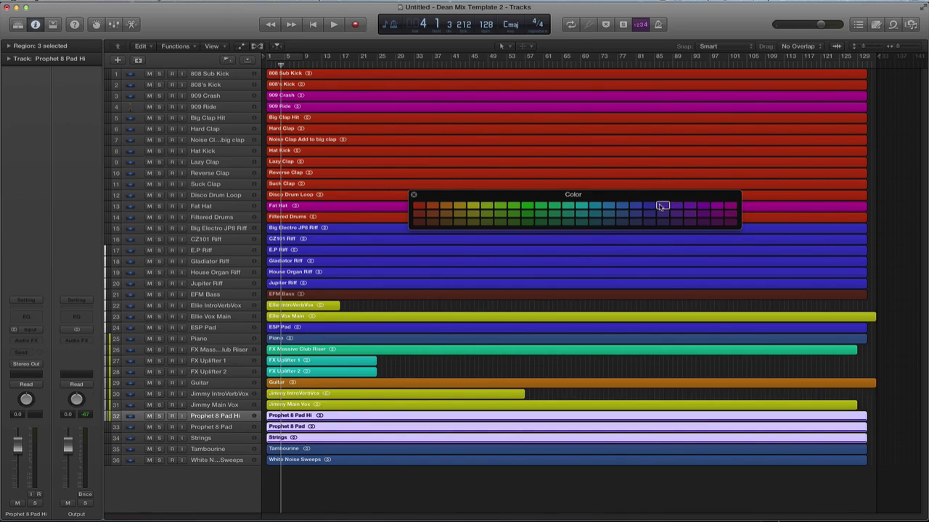
Move the Prophet 8 Pad Hi, Prophet 8 Pad and Strings tracks together directly below Piano.
shift+click(214, 429)
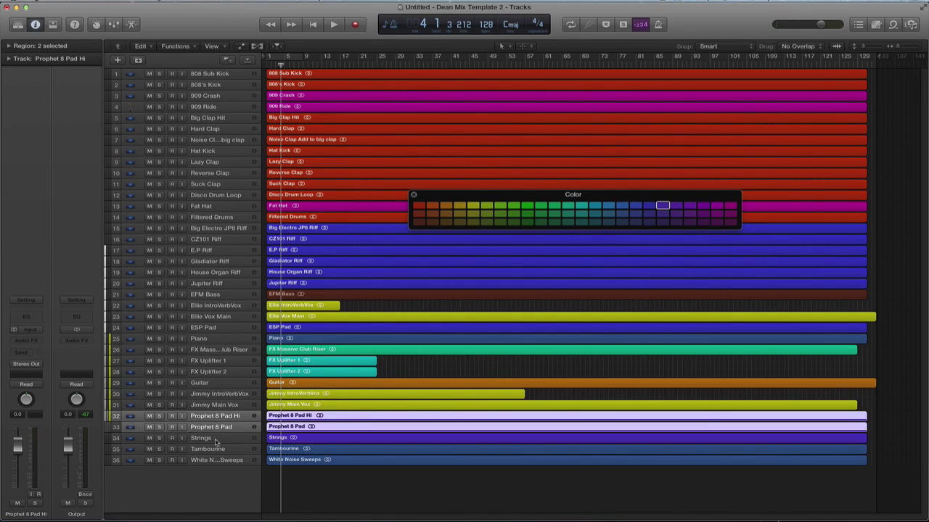
shift+click(216, 440)
drag(218, 418, 245, 350)
Color the ESP Pad and Piano regions the same bright blue as the riff regions.
click(312, 339)
shift+click(312, 329)
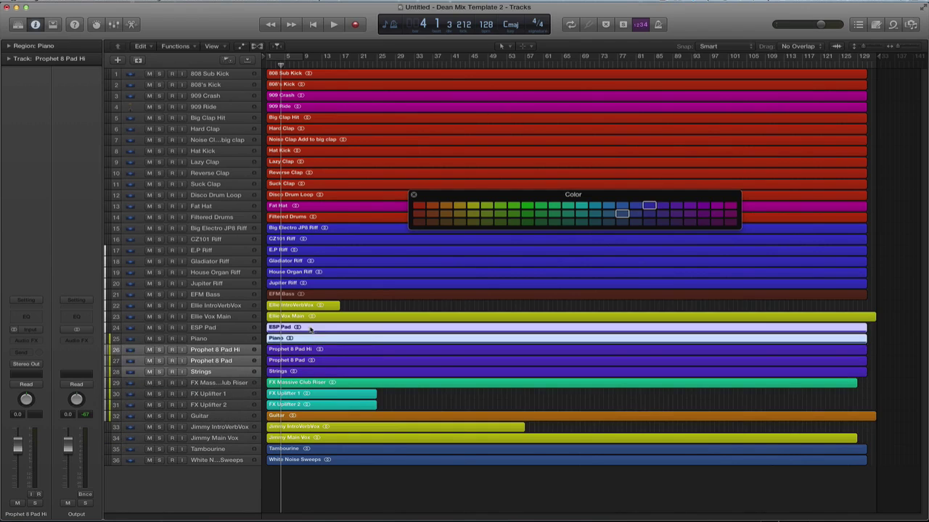
click(650, 207)
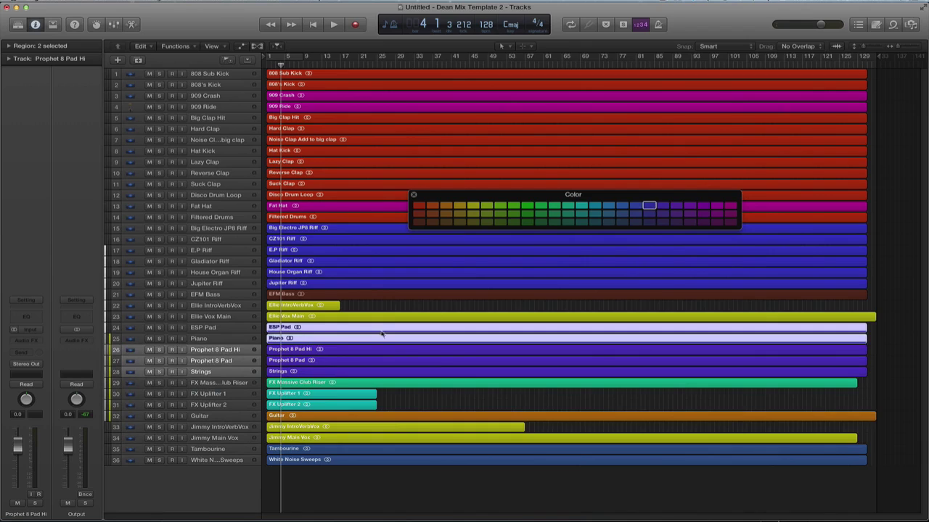
click(394, 405)
Recolor the ESP Pad and Piano regions with the bright violet shade used for the Prophet 8 Pad and Strings regions.
click(344, 331)
shift+click(346, 341)
click(662, 207)
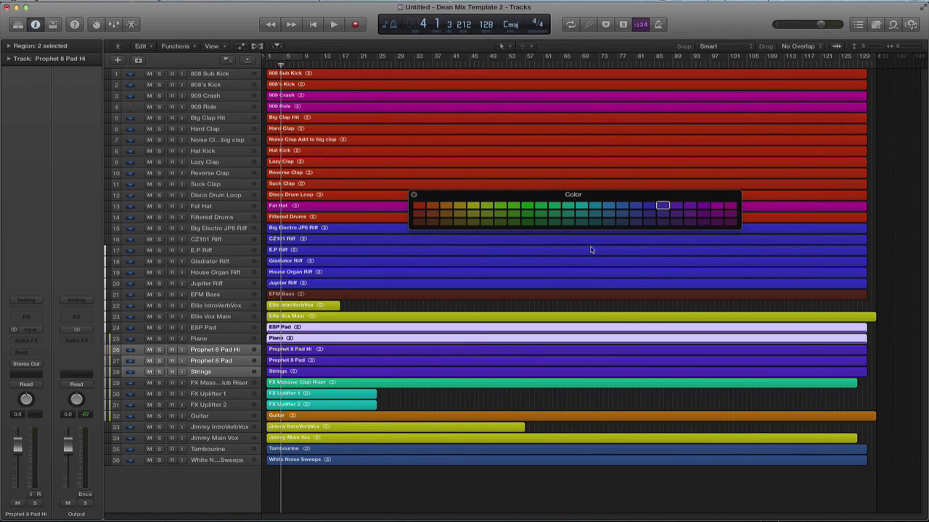
click(418, 391)
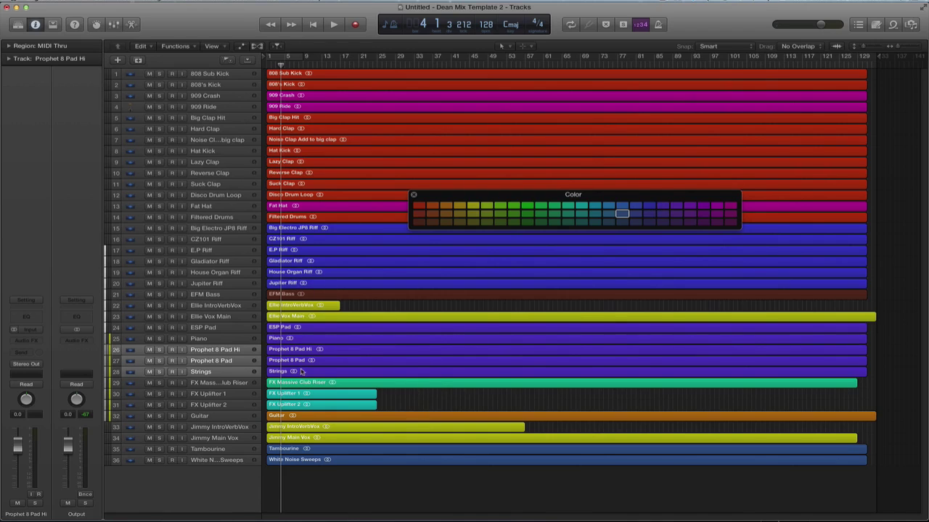
Color the Tambourine region bright magenta and the White Noise Sweeps region bright cyan-blue.
click(201, 450)
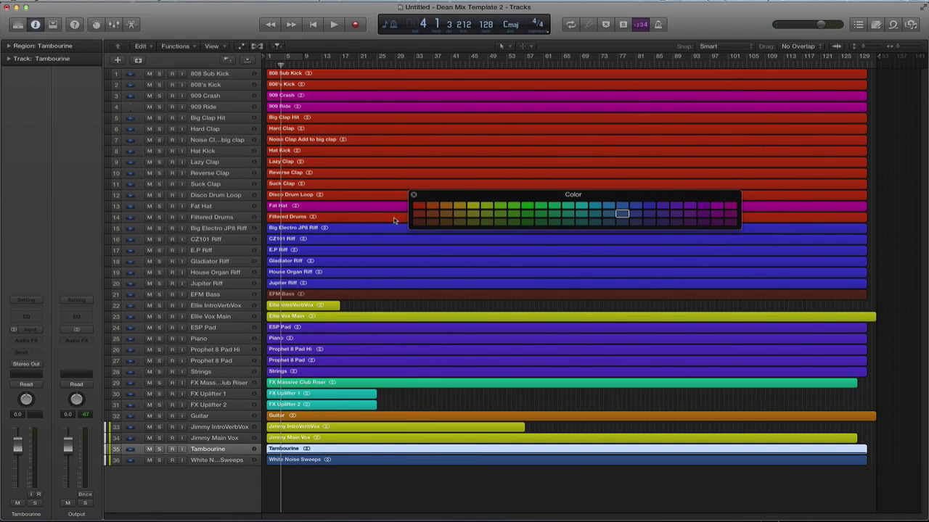
click(728, 208)
click(209, 460)
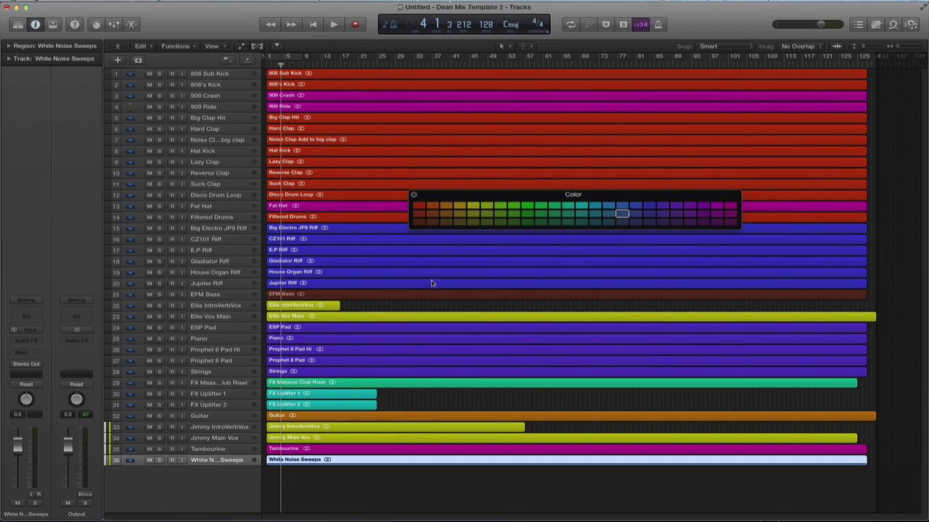
click(595, 207)
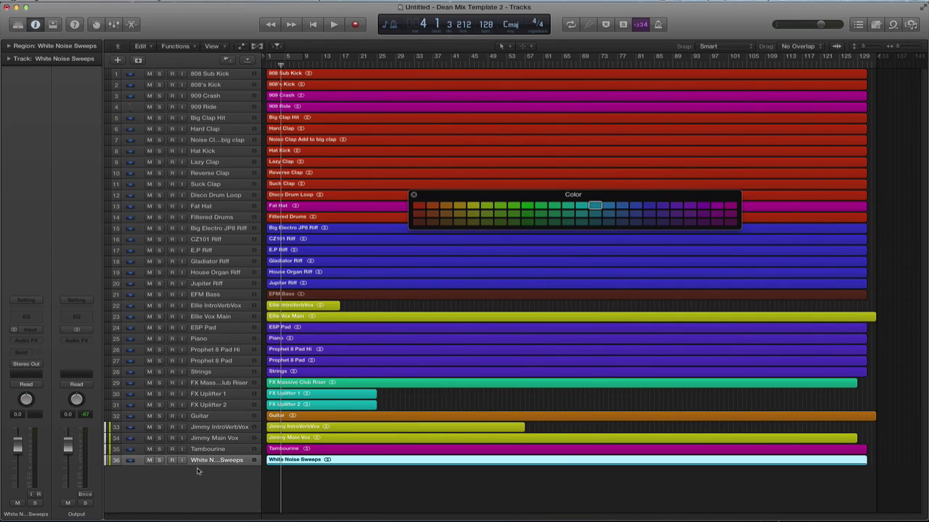
Move the White Noise Sweeps track directly below FX Uplifter 2 and shift the color palette aside.
drag(209, 462, 218, 416)
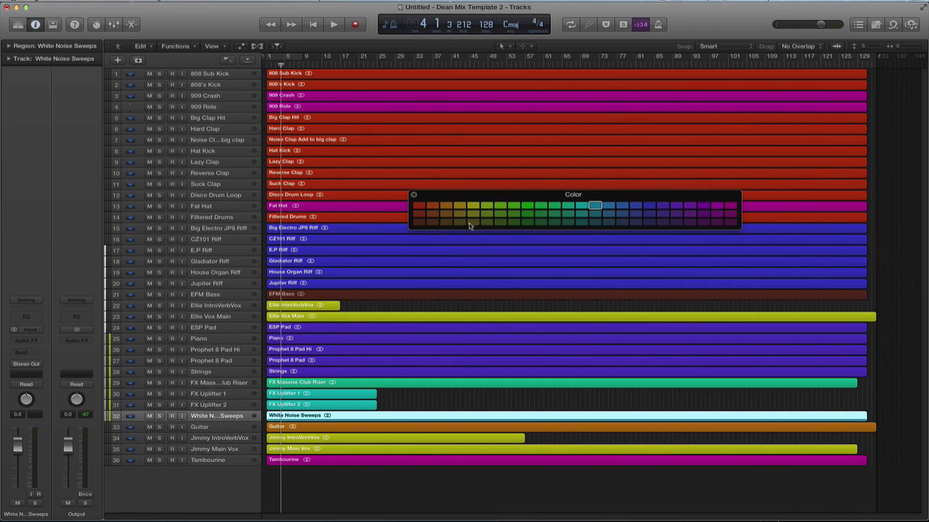
drag(492, 196, 600, 200)
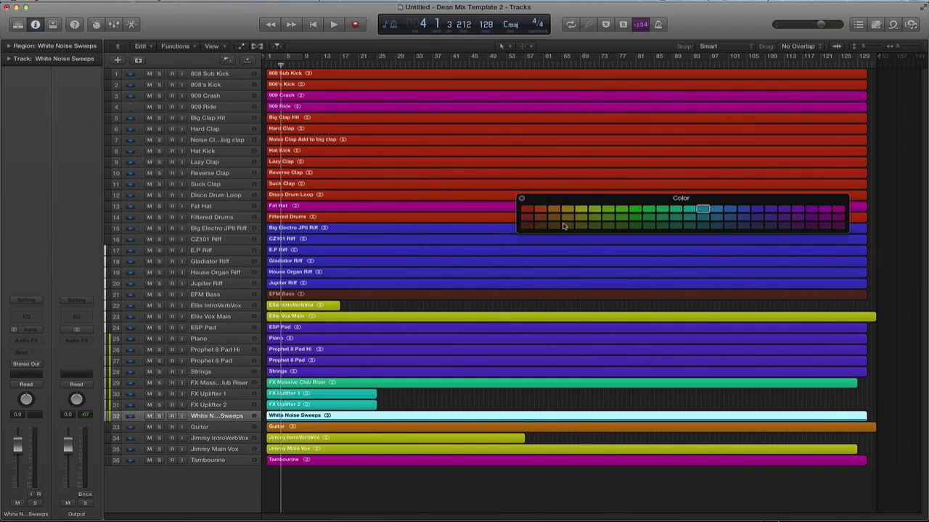
click(428, 305)
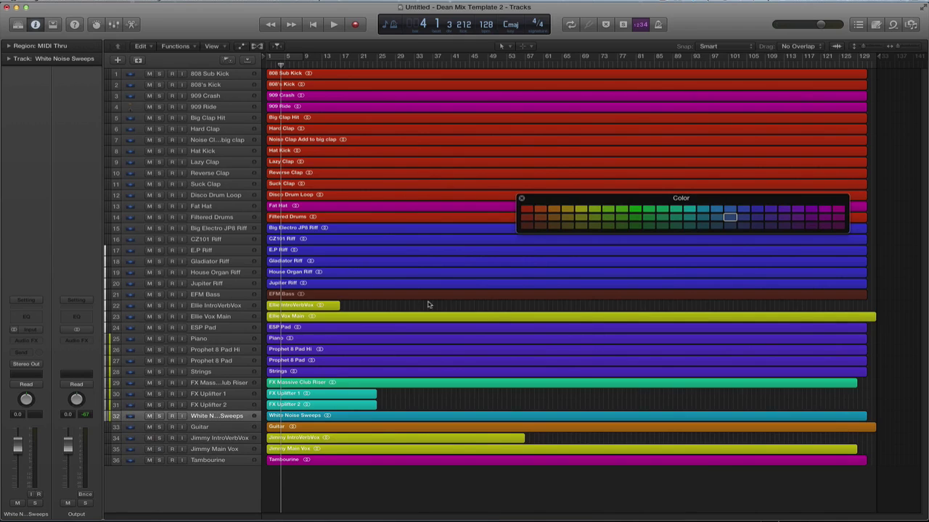
Move the Hat Kick track directly below 808's Kick.
click(229, 74)
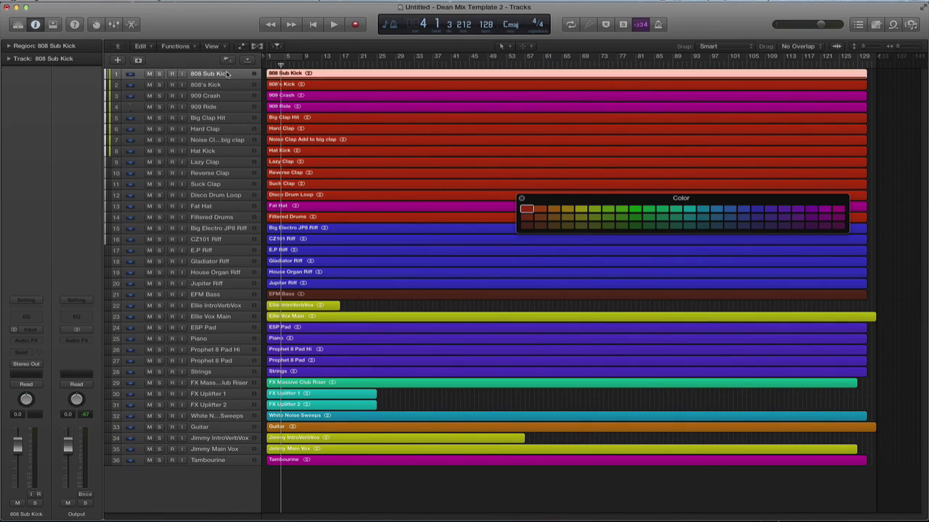
key(super+Down)
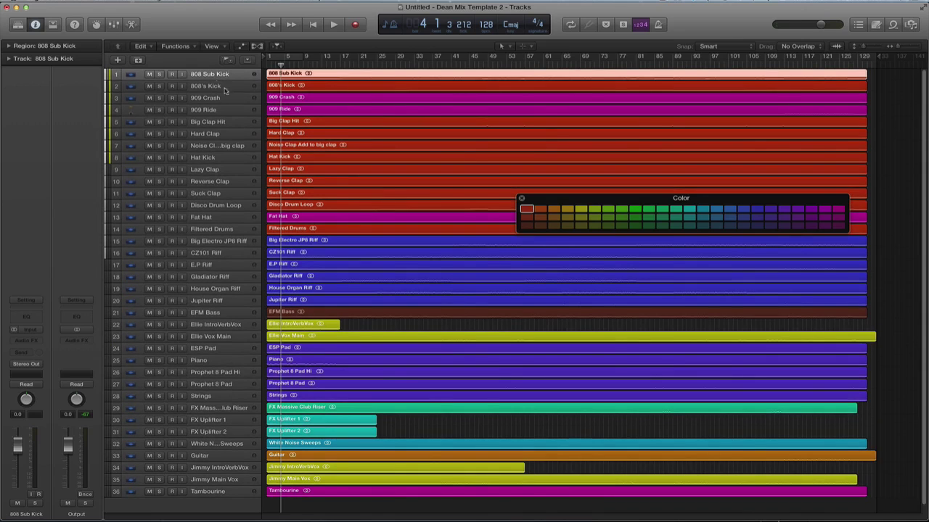
click(218, 85)
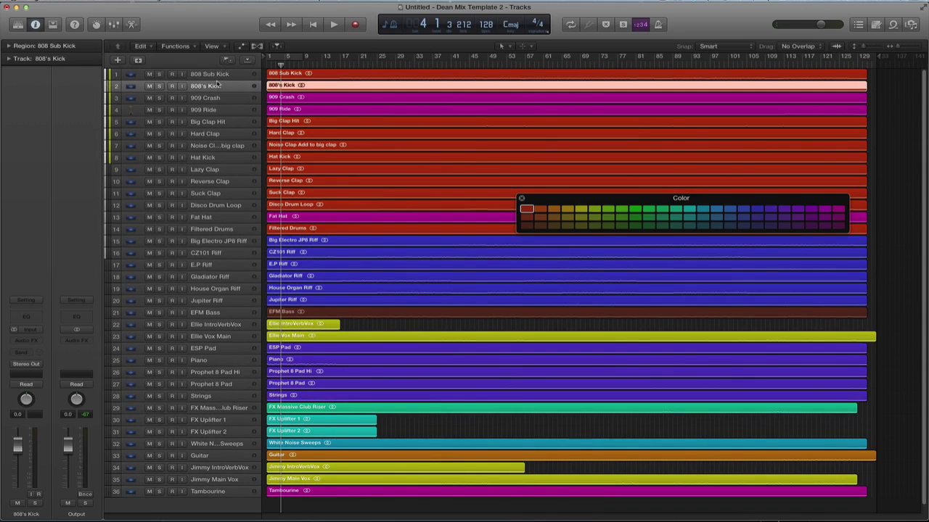
click(226, 159)
drag(231, 159, 230, 96)
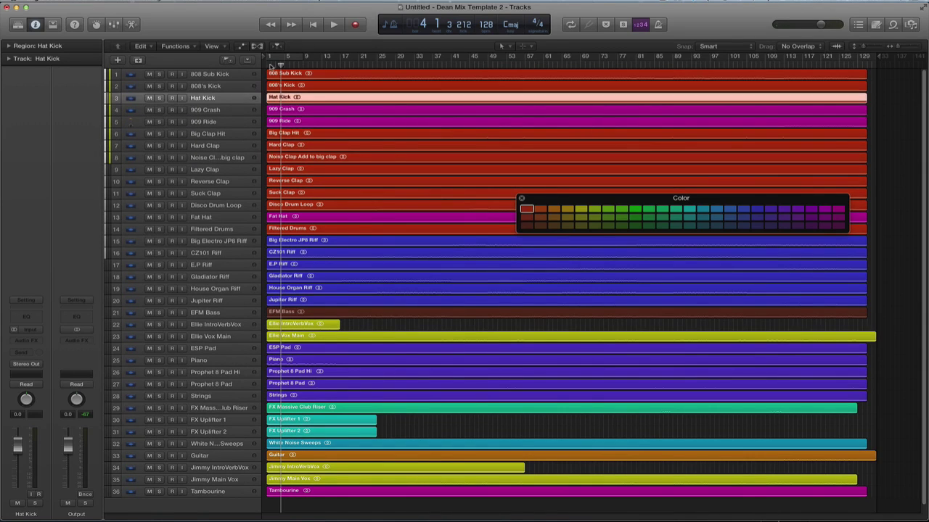
Move the Big Clap Hit, Hard Clap and Noise Clap Add to big clap tracks in that order directly below Hat Kick.
click(225, 110)
click(228, 122)
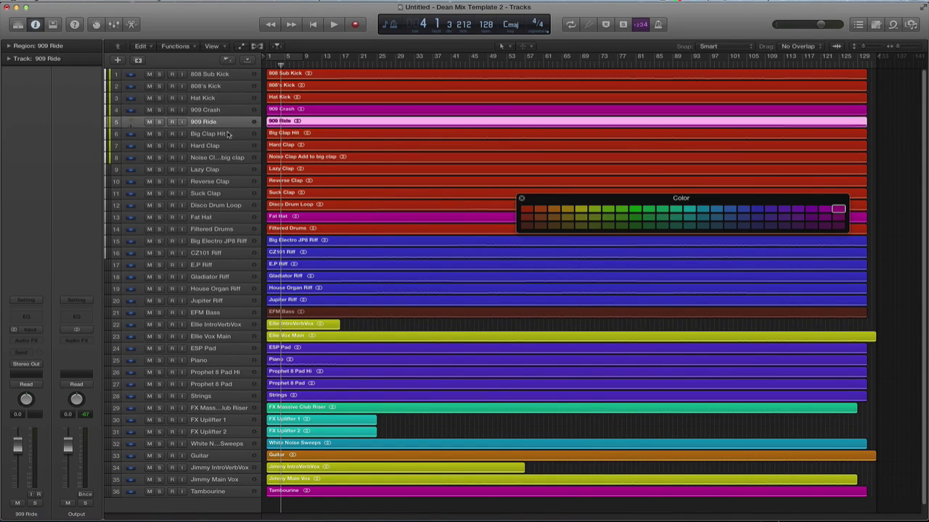
click(228, 134)
drag(228, 134, 227, 109)
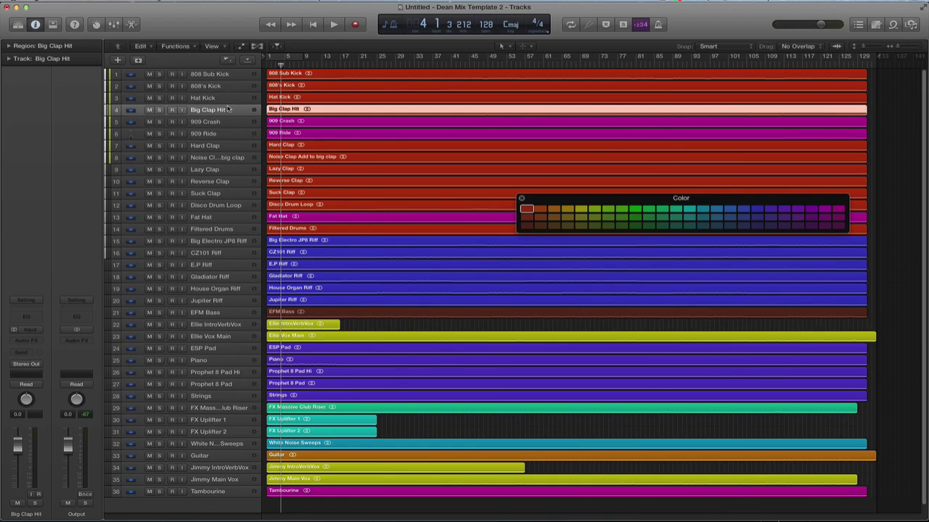
drag(222, 144, 225, 121)
drag(224, 157, 223, 134)
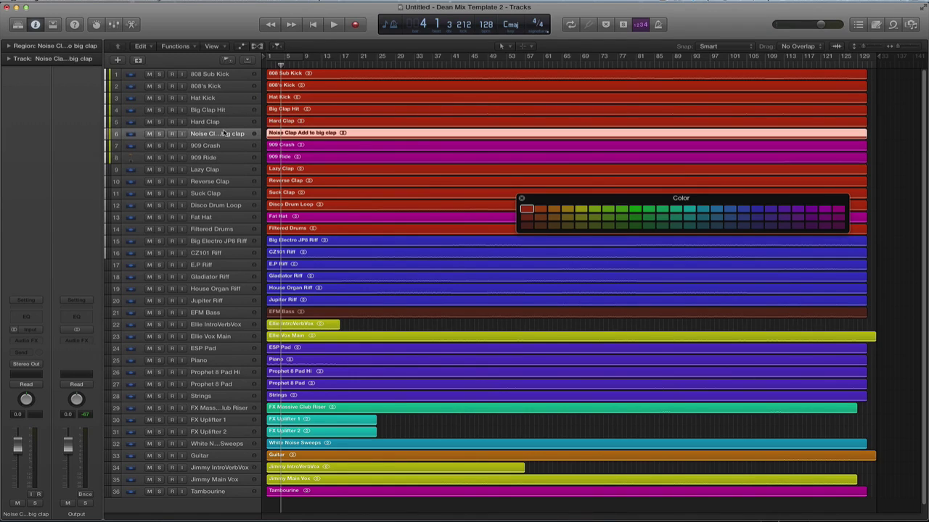
Move Lazy Clap, Suck Clap, Disco Drum Loop and Filtered Drums in that order directly below Hat Kick, and Reverse Clap directly above 909 Crash.
drag(222, 169, 222, 146)
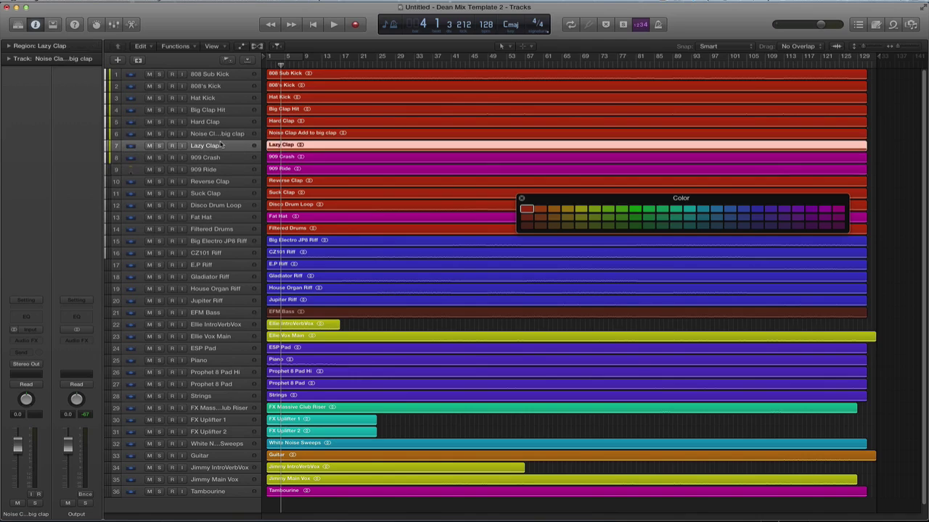
drag(211, 181, 214, 109)
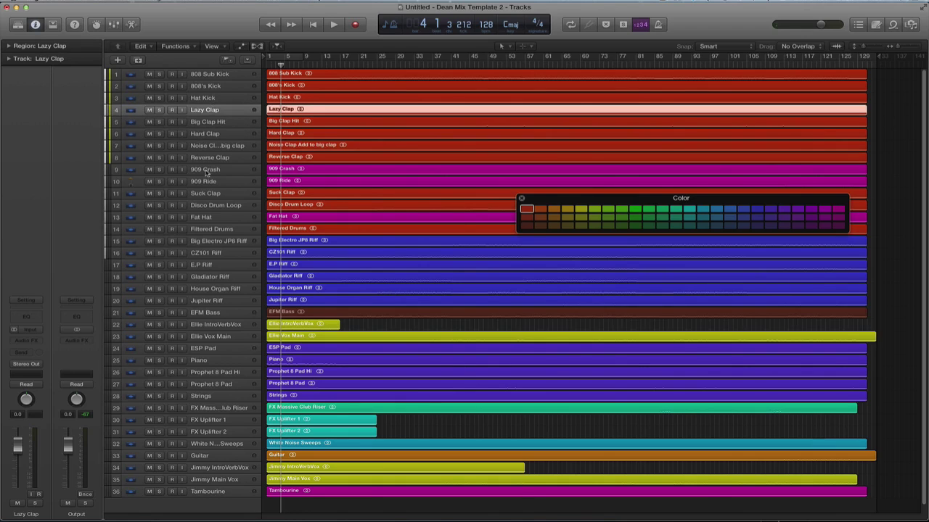
click(214, 193)
drag(222, 193, 217, 122)
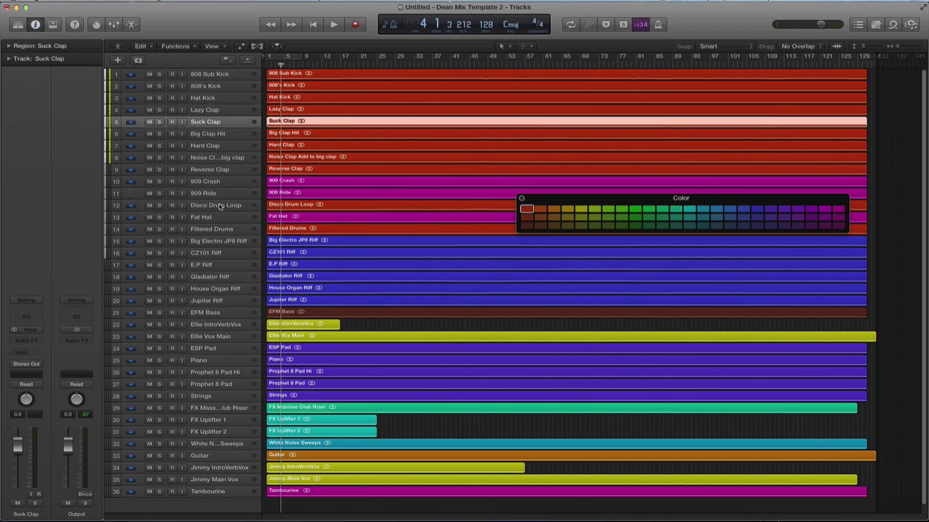
drag(221, 204, 214, 132)
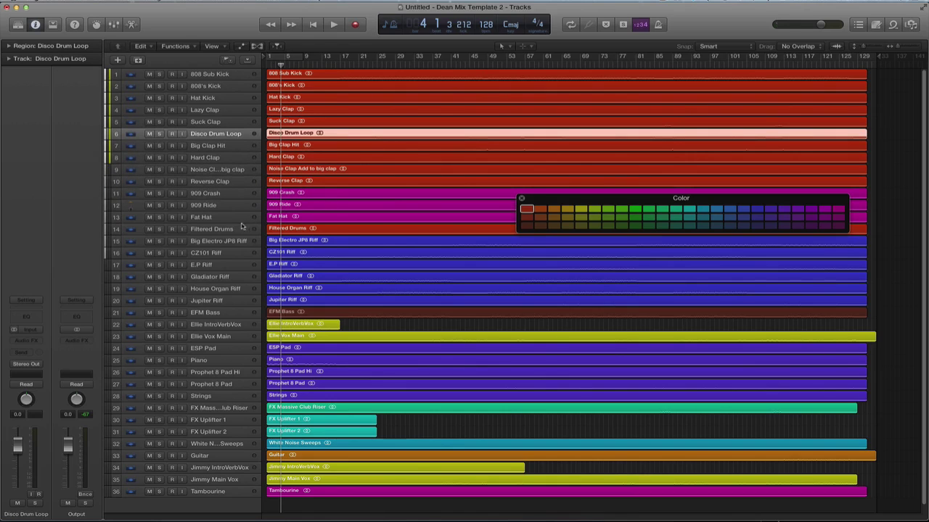
drag(225, 227, 215, 144)
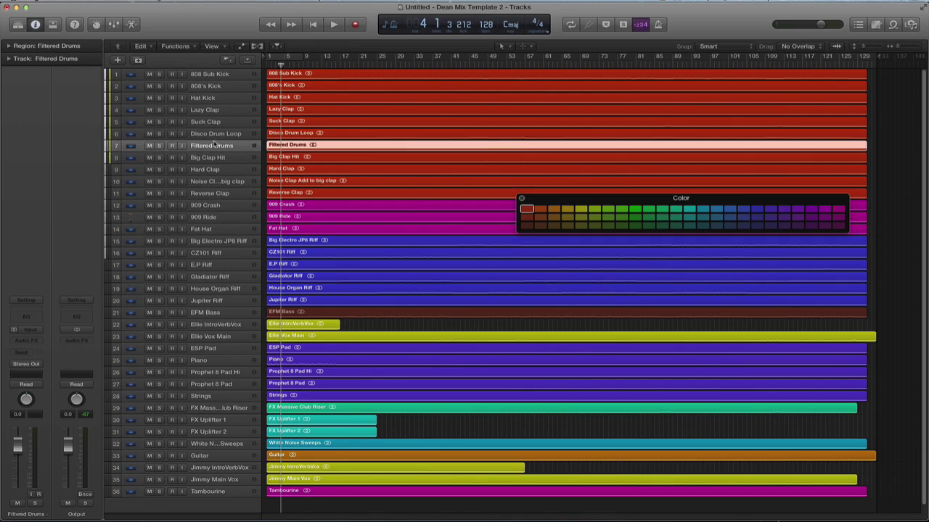
click(221, 194)
click(222, 182)
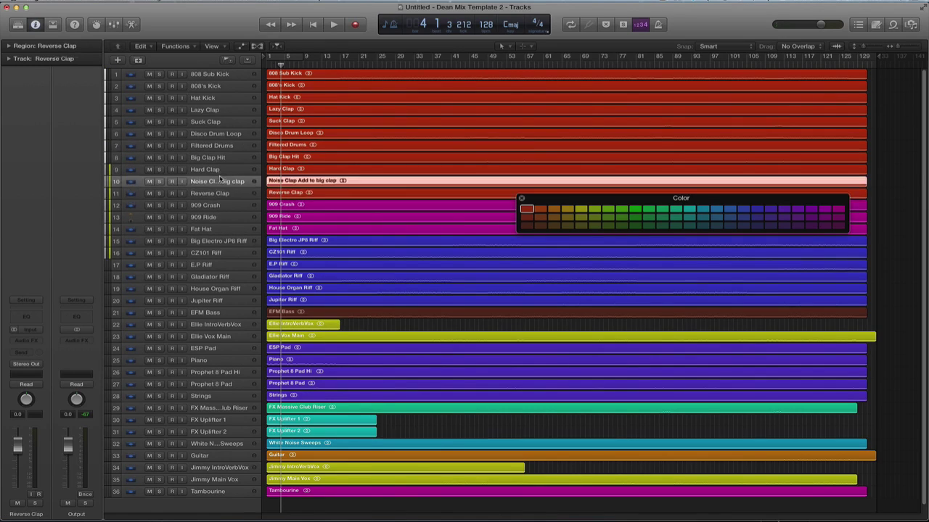
click(216, 168)
click(232, 205)
click(231, 218)
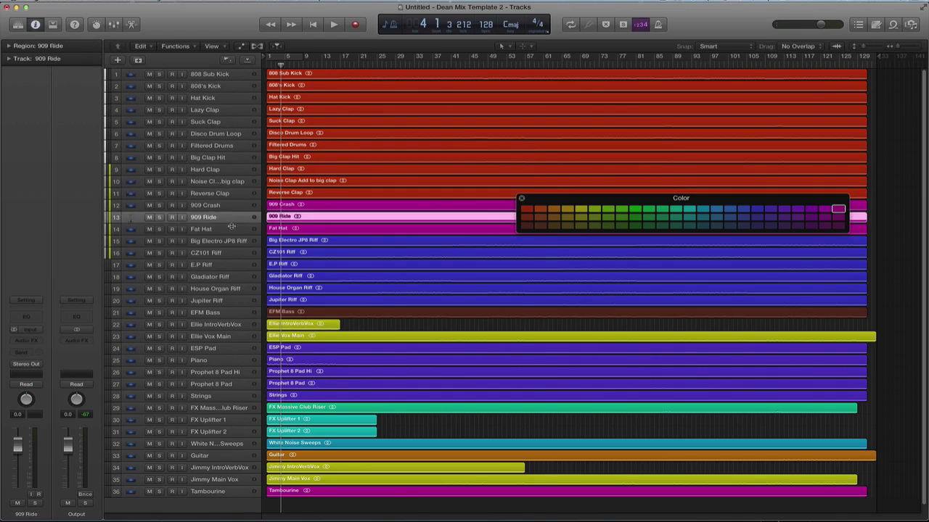
click(231, 229)
Move the EFM Bass track directly below Fat Hat.
click(214, 313)
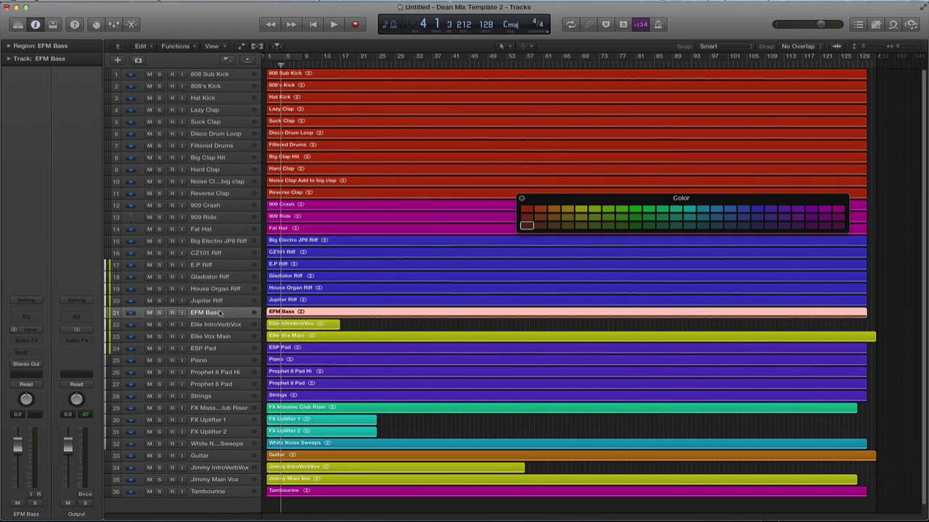
drag(219, 312, 216, 242)
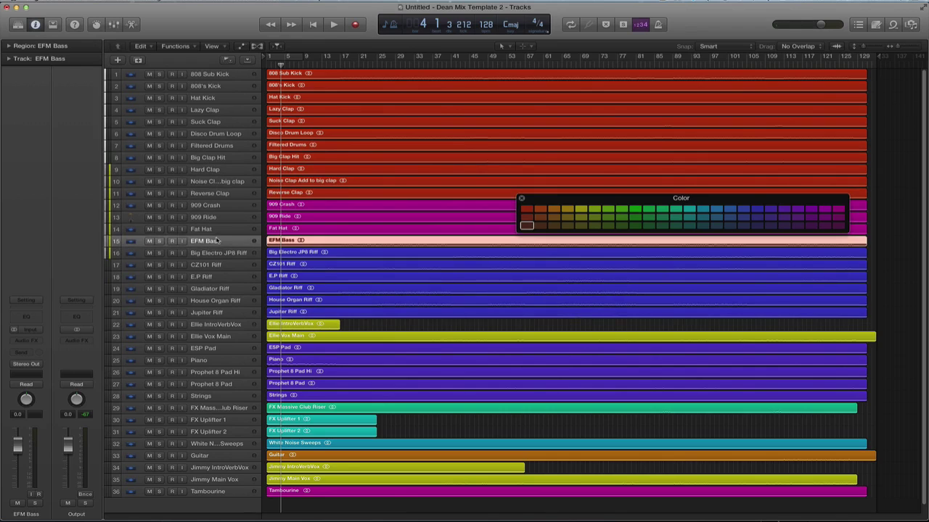
Color the Gladiator Riff region the same darkest red as EFM Bass and move its track directly below EFM Bass.
click(306, 287)
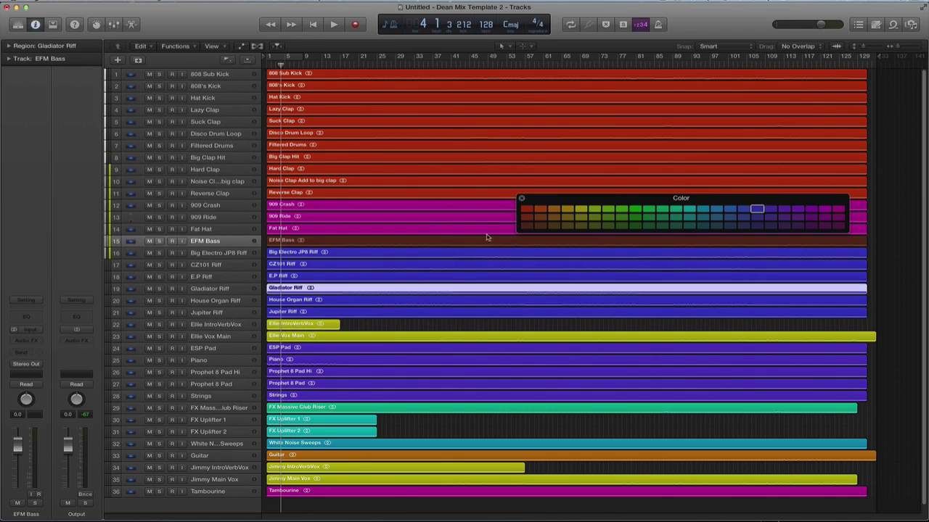
click(527, 226)
click(227, 289)
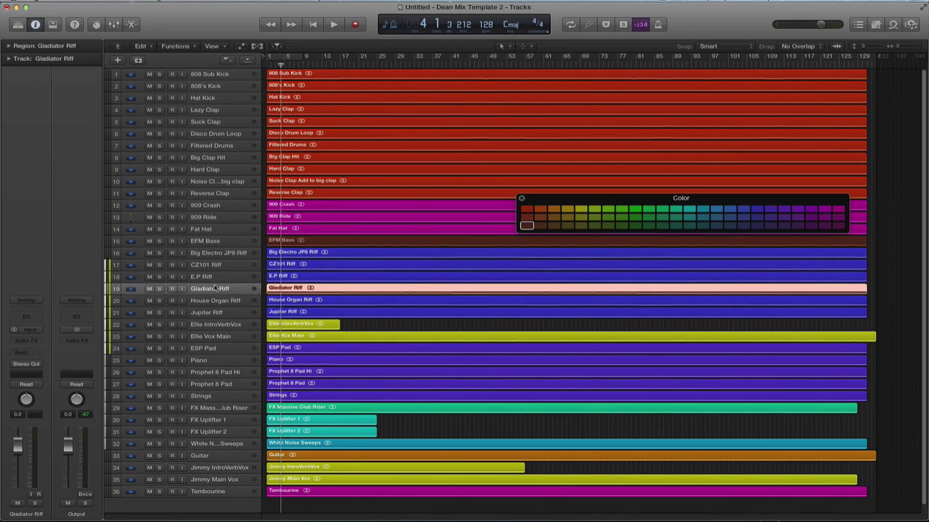
drag(215, 288, 215, 252)
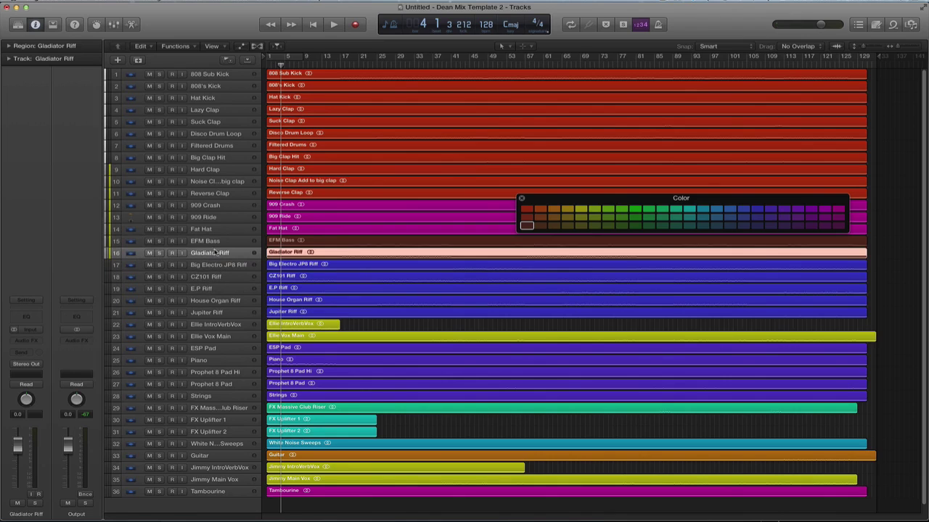
Move the CZ101 Riff track directly above Big Electro JP8 Riff.
click(216, 268)
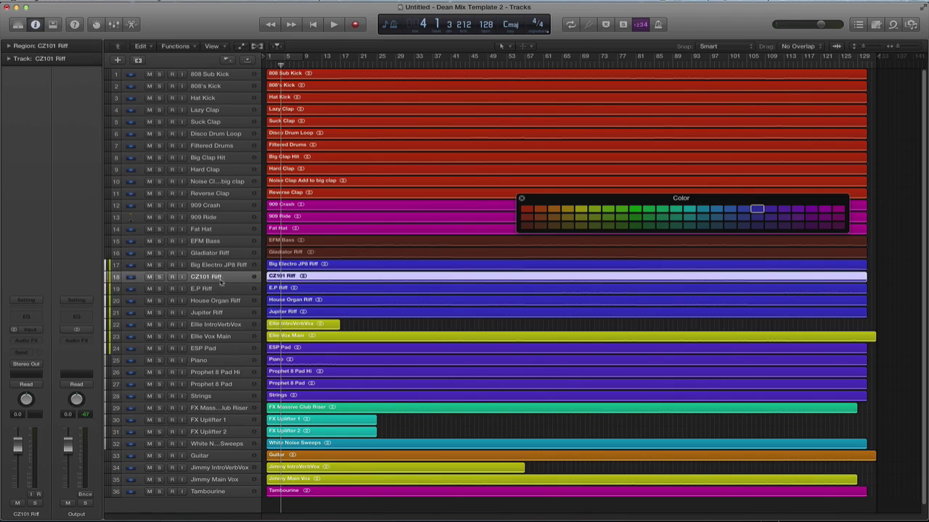
click(226, 276)
drag(220, 277, 221, 266)
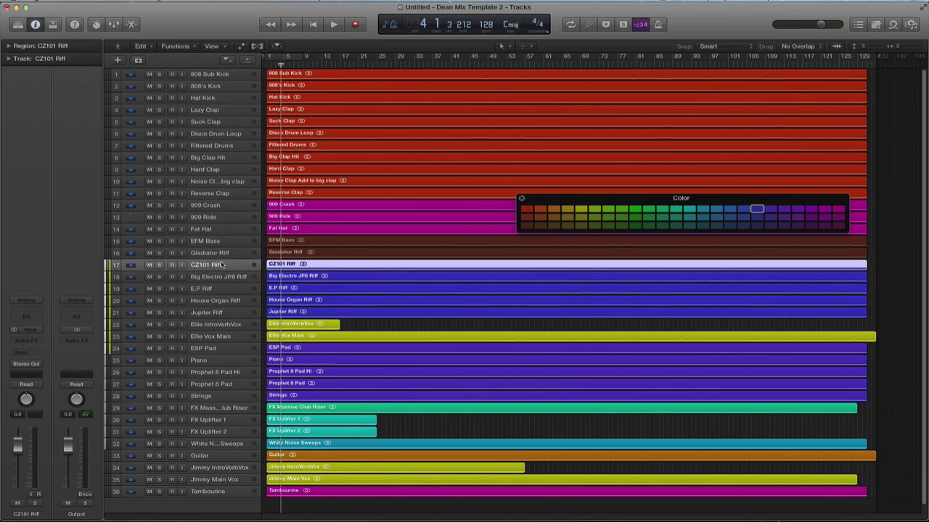
Move the House Organ Riff track directly below CZ101 Riff.
click(220, 288)
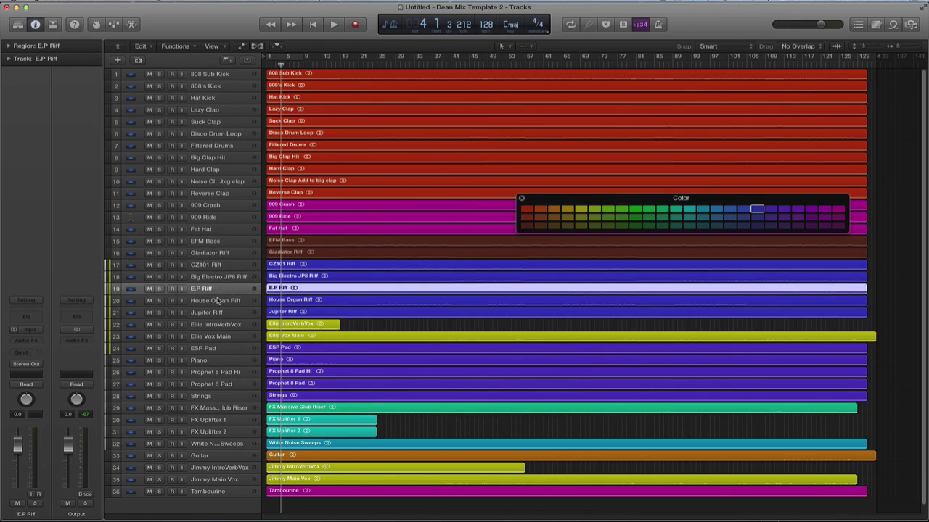
click(216, 300)
click(225, 313)
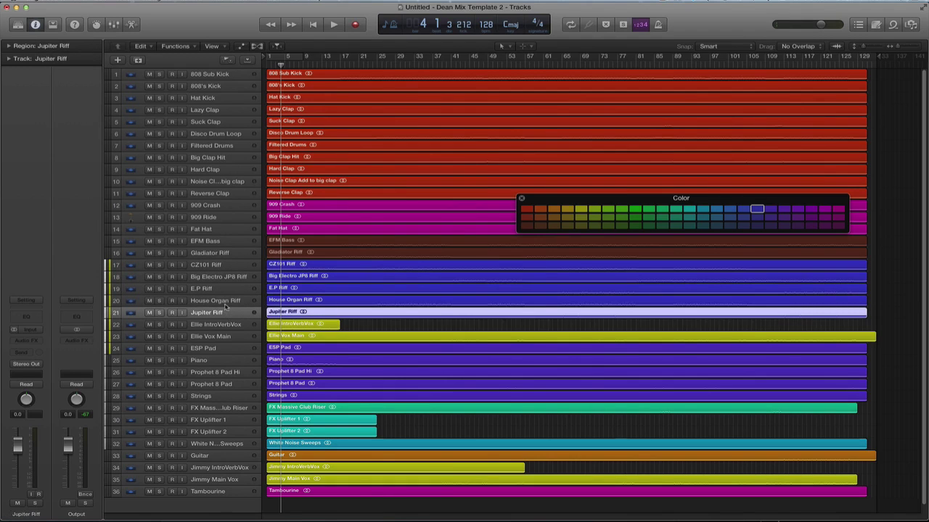
drag(222, 304, 221, 278)
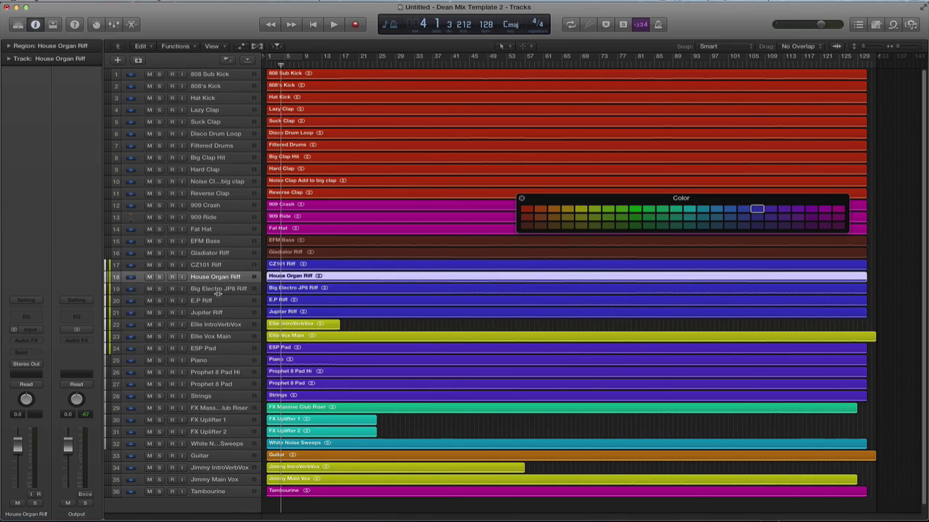
Move the ESP Pad, Piano, Prophet 8 Pad Hi, Prophet 8 Pad and Strings tracks together directly below Jupiter Riff.
click(310, 289)
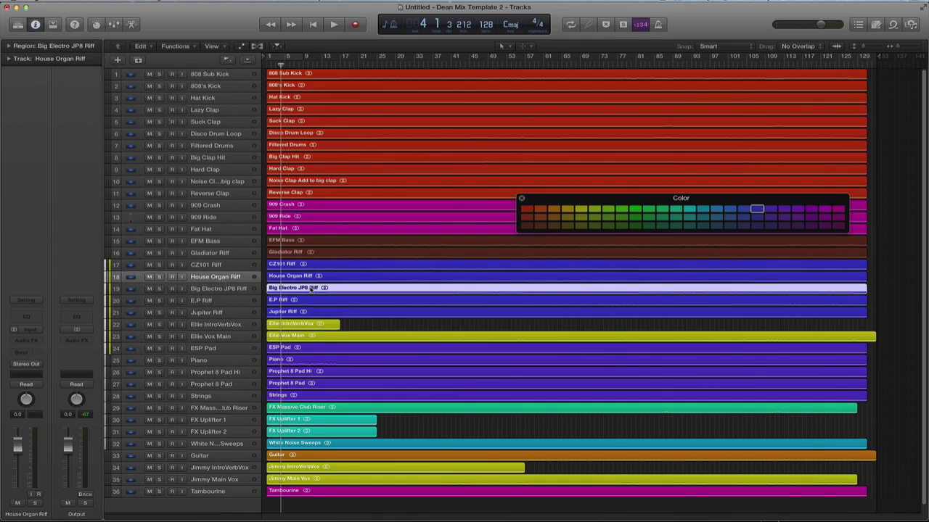
click(215, 292)
click(222, 303)
click(226, 315)
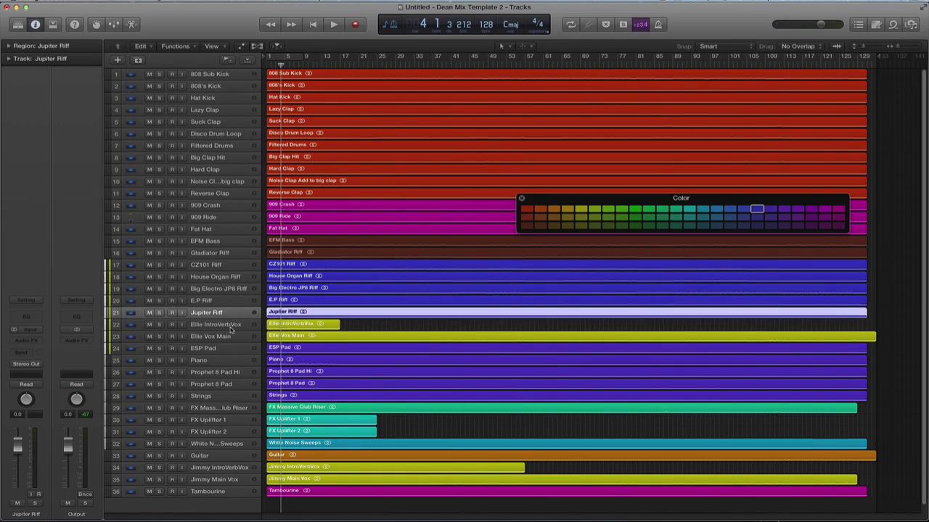
drag(203, 348, 234, 410)
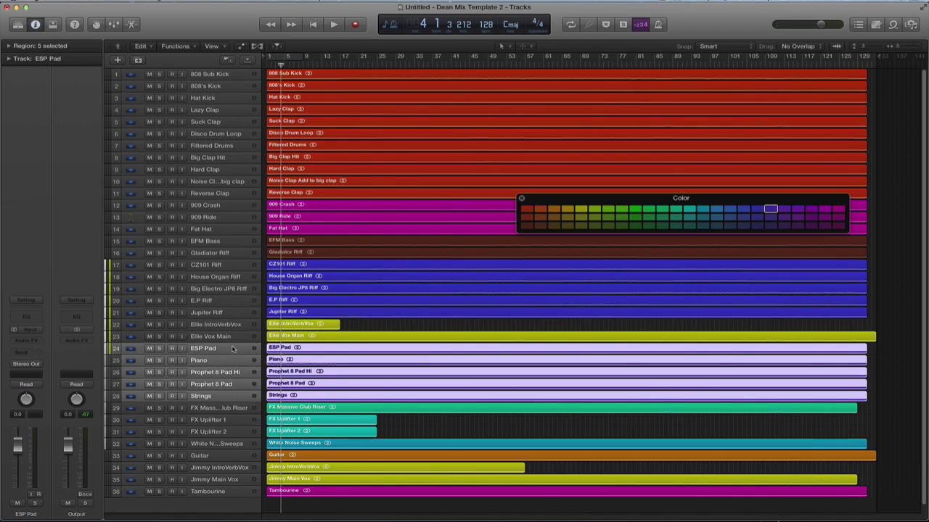
drag(232, 349, 228, 325)
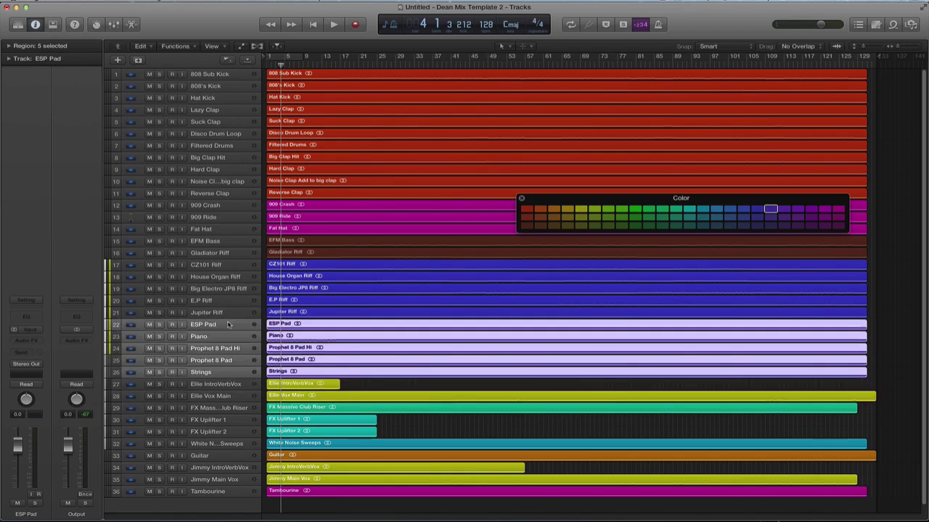
Move the two vocal tracks located below Guitar together directly above FX Massive Club Riser, next to the other vocals.
click(207, 383)
click(233, 397)
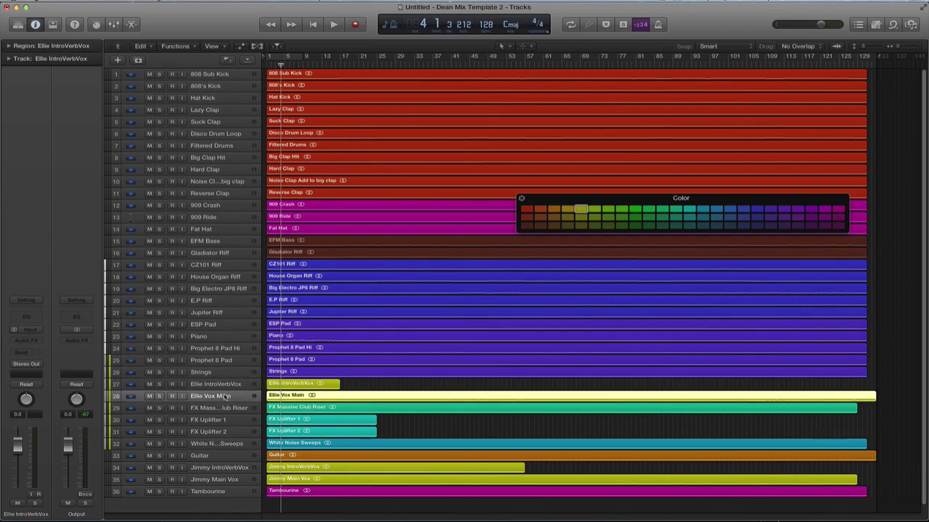
click(229, 468)
right_click(230, 487)
click(202, 487)
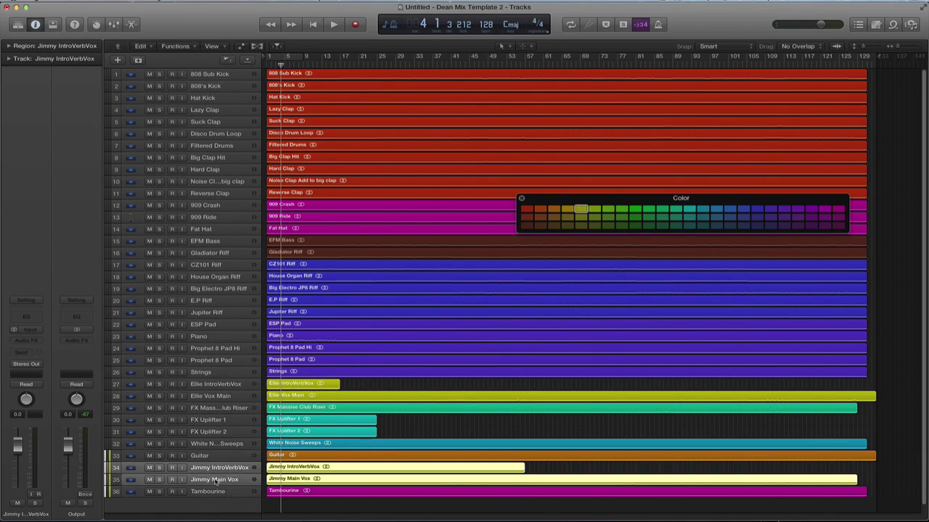
shift+click(216, 481)
drag(218, 470, 214, 408)
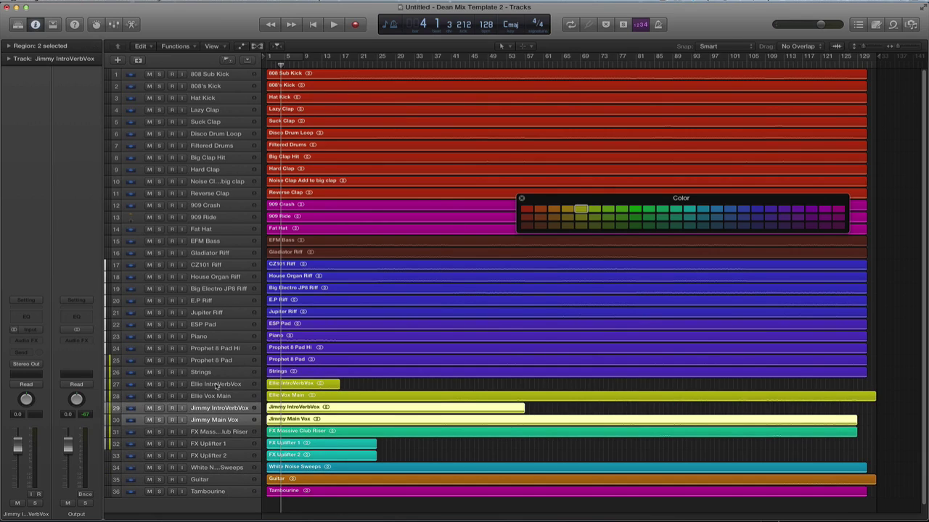
Reorder the vocals so both main vox tracks sit directly below Strings and above the two IntroVerbVox tracks.
click(226, 398)
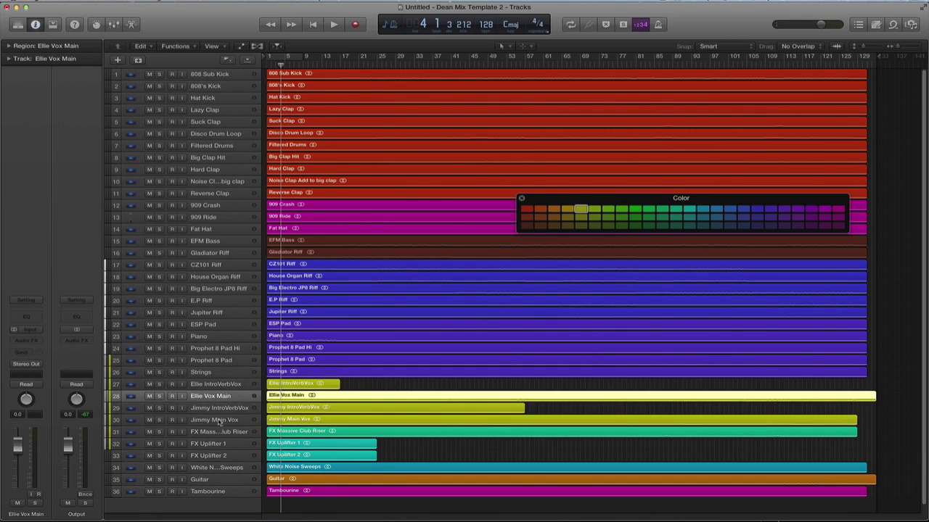
drag(217, 421, 229, 383)
shift+click(222, 399)
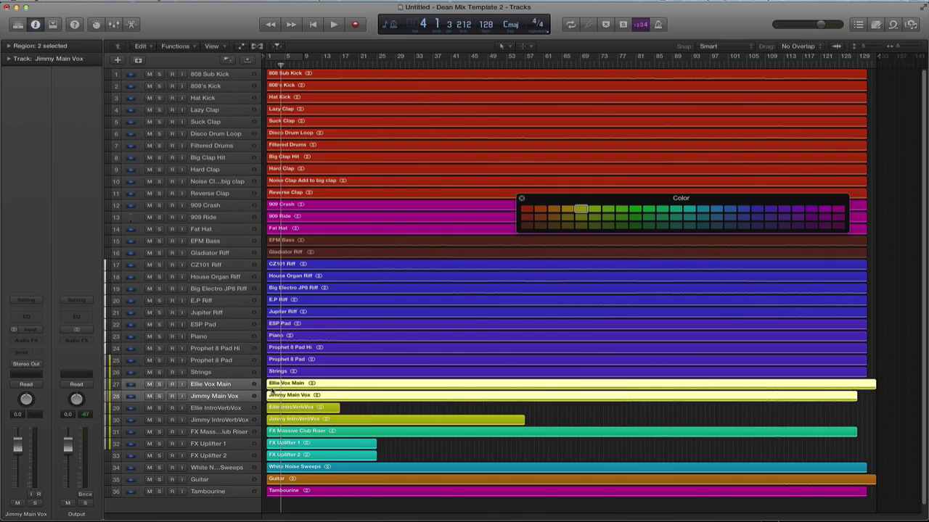
click(364, 410)
Move the Guitar track directly below Strings, above the vocal tracks.
click(212, 436)
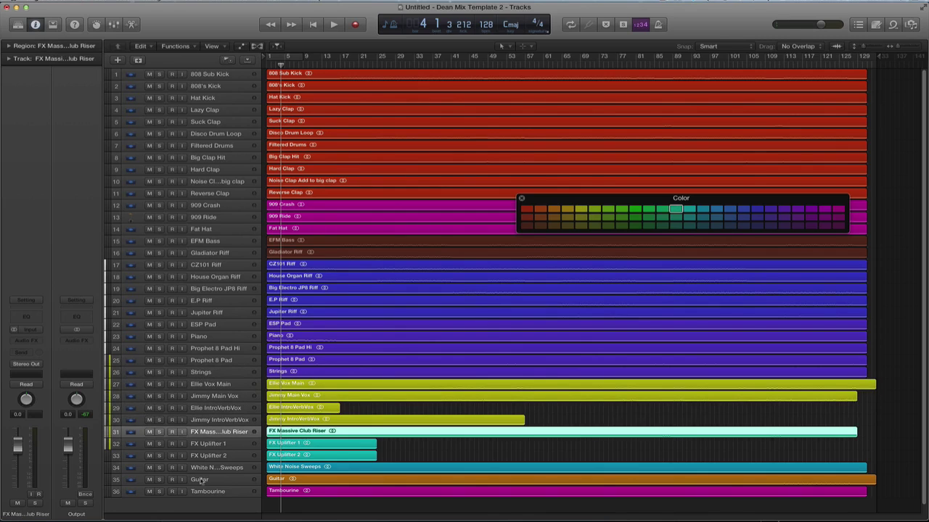
click(214, 467)
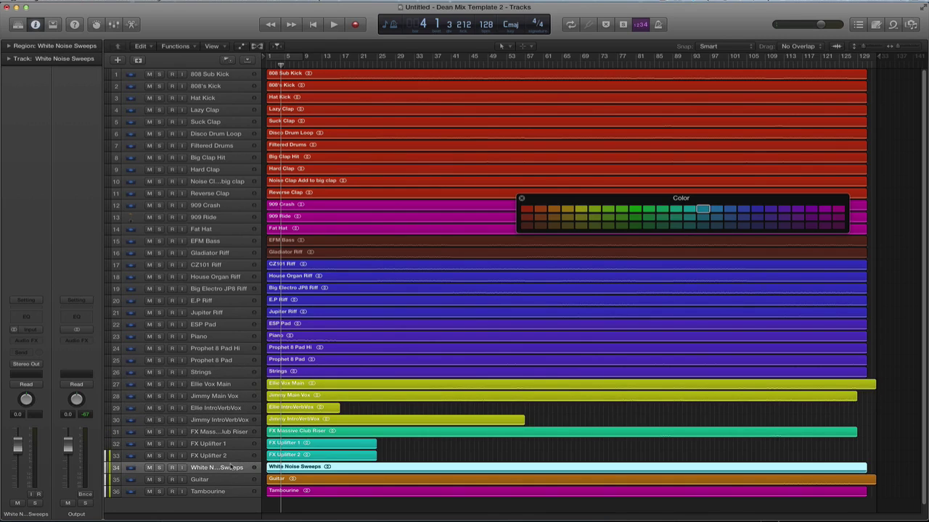
click(231, 480)
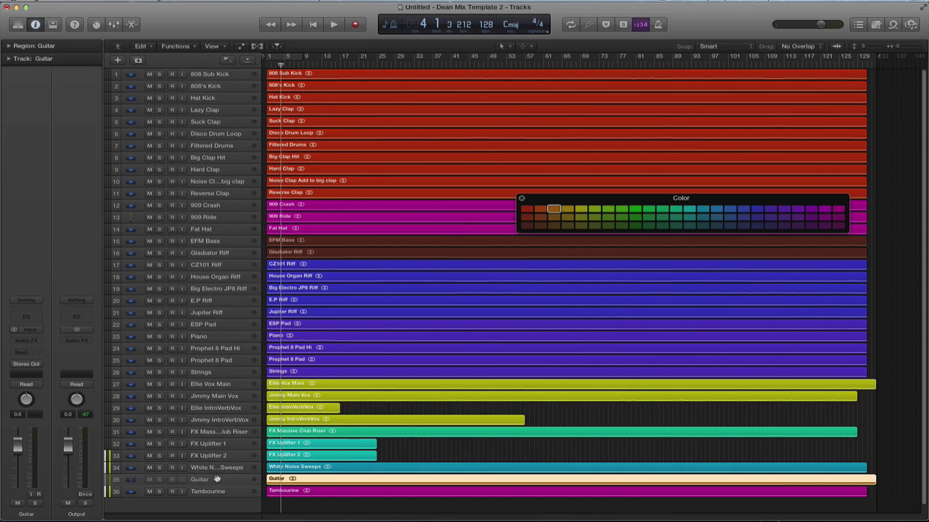
drag(216, 481, 209, 384)
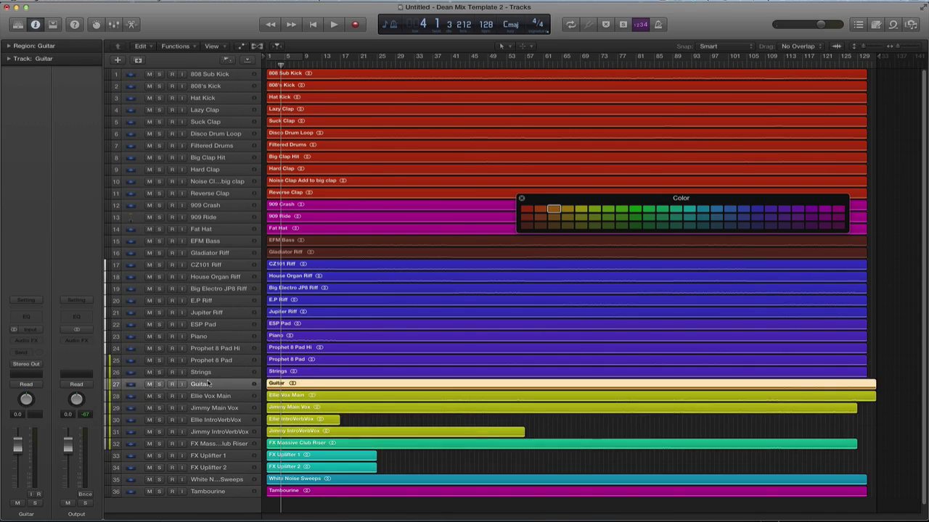
Move the Tambourine track directly below Fat Hat, above EFM Bass.
click(214, 491)
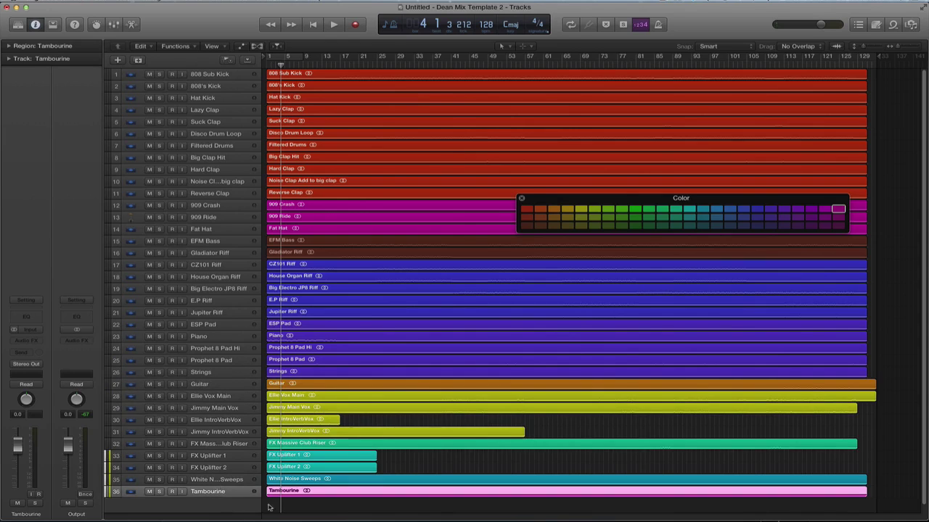
double_click(231, 492)
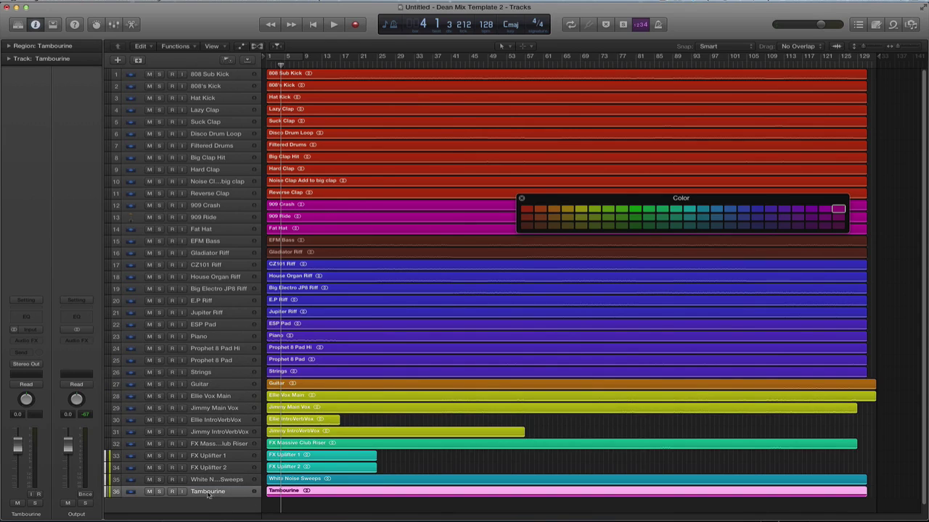
click(415, 456)
click(208, 496)
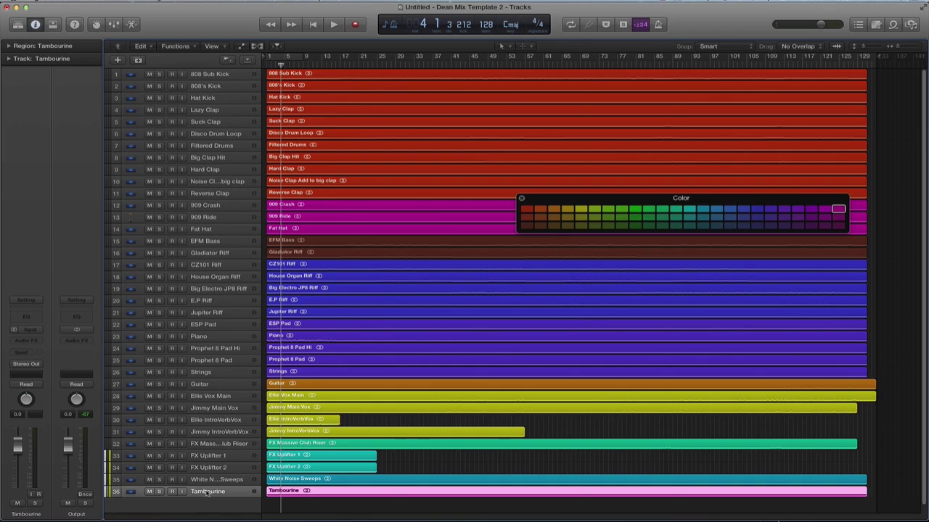
drag(209, 491, 234, 244)
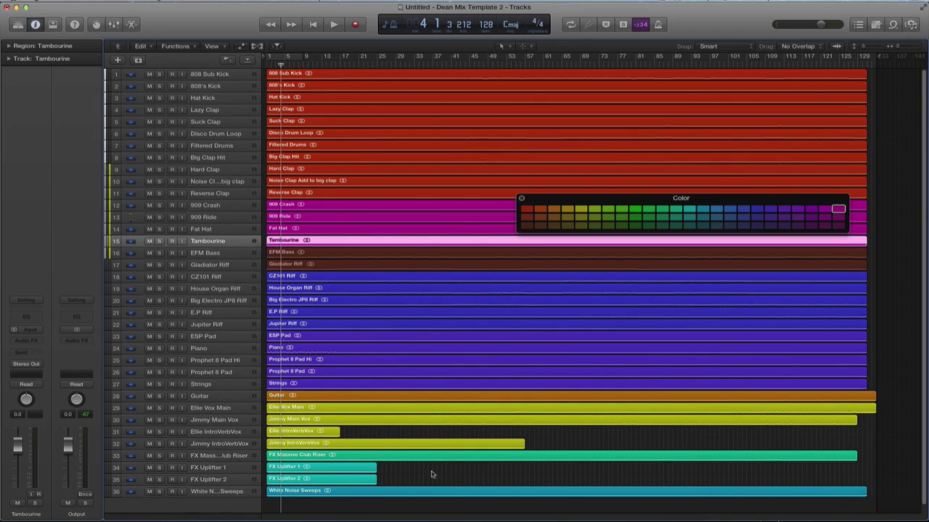
Color the White Noise Sweeps region the same turquoise as the FX Uplifter regions.
click(310, 490)
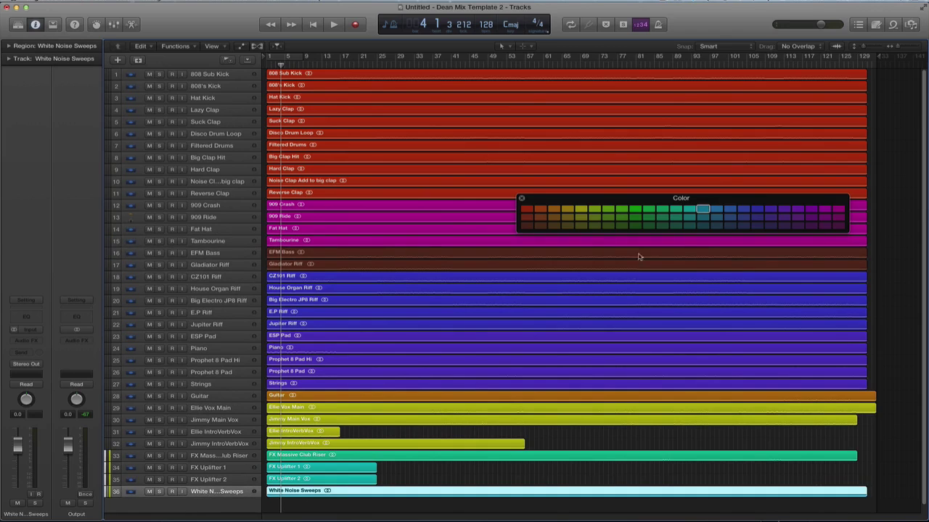
click(689, 210)
click(425, 472)
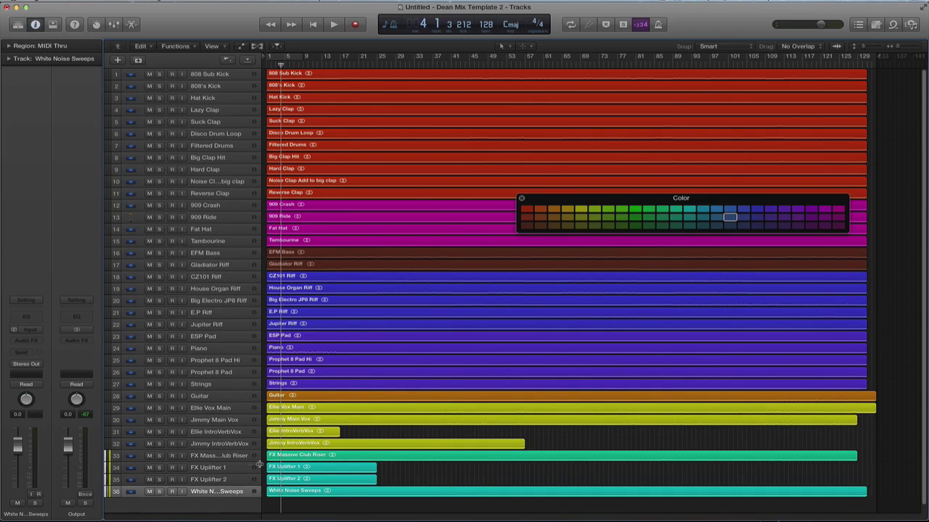